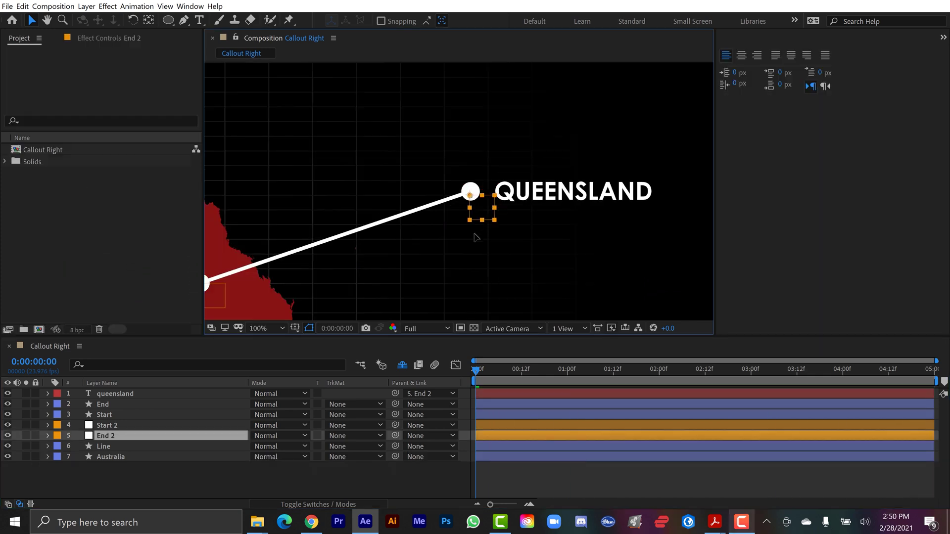
- Drag the End 2 marker slightly down-left, carrying the QUEENSLAND label with it
mouse_move(462, 205)
mouse_down()
mouse_move(451, 237)
mouse_move(474, 207)
mouse_move(432, 177)
mouse_move(470, 216)
mouse_move(452, 217)
mouse_up()
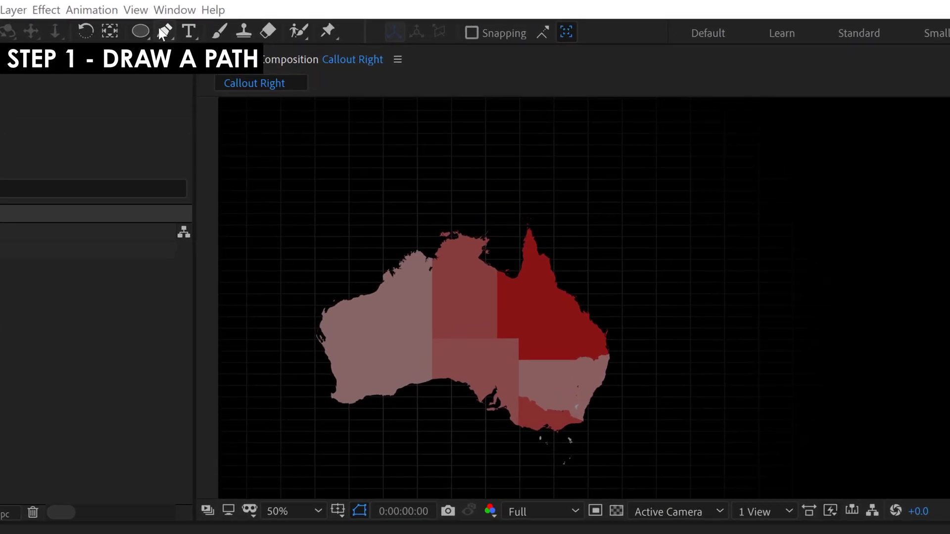
- With the Pen tool active, set new shapes to have no fill
click(181, 21)
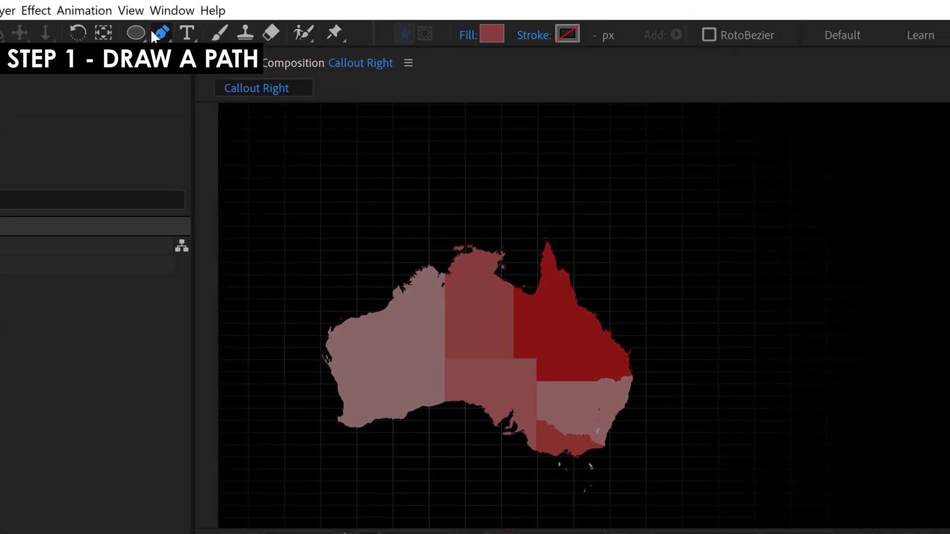
click(466, 36)
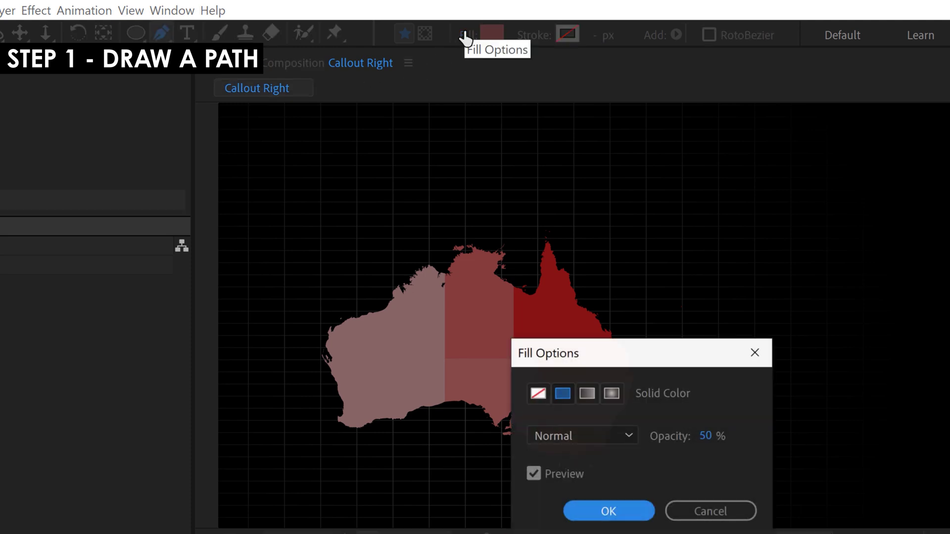
click(535, 393)
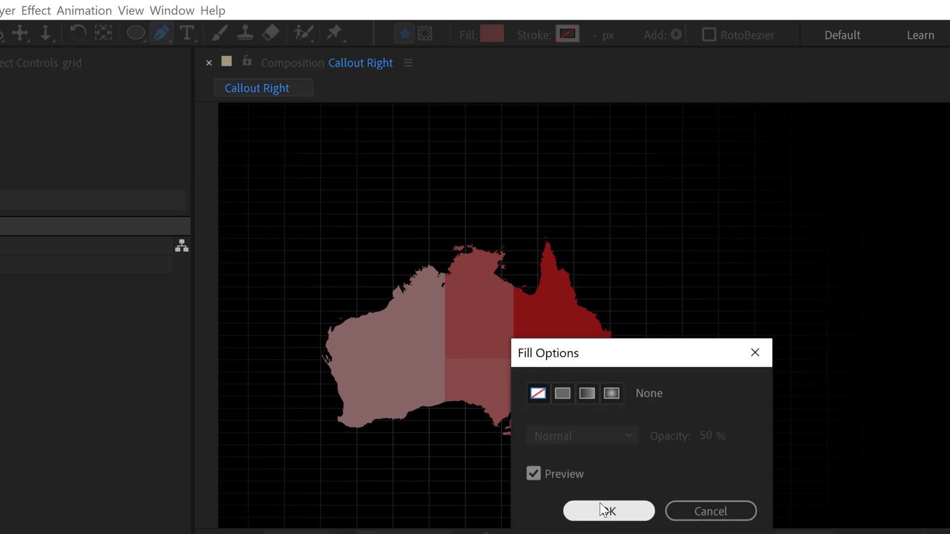
click(605, 511)
- Give new shapes a solid white stroke 15 px wide
click(532, 35)
click(562, 393)
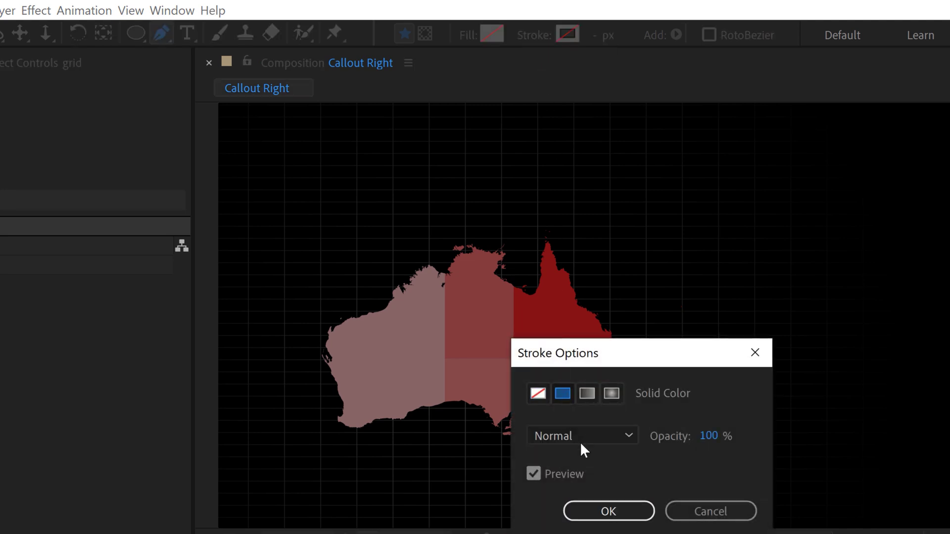
click(610, 511)
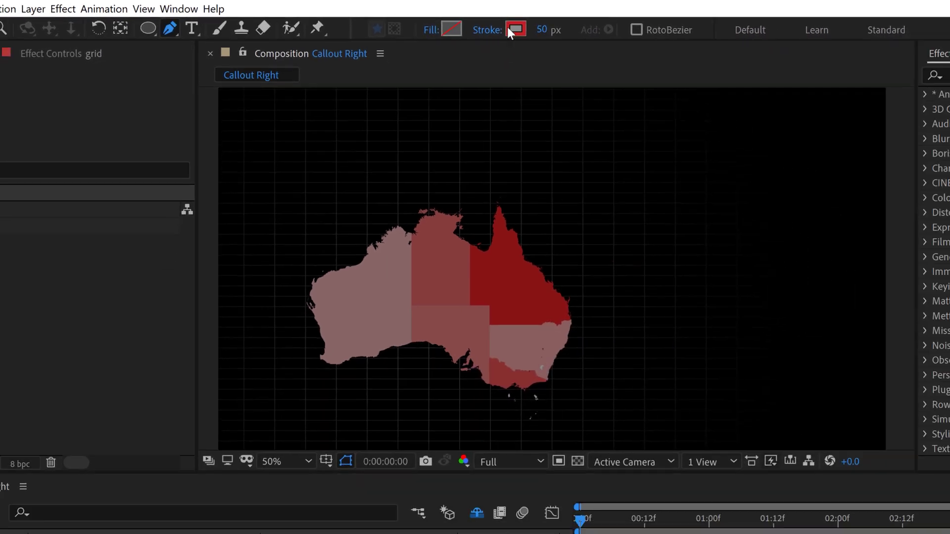
click(568, 33)
mouse_move(551, 337)
mouse_down()
mouse_move(507, 332)
mouse_move(476, 297)
mouse_up()
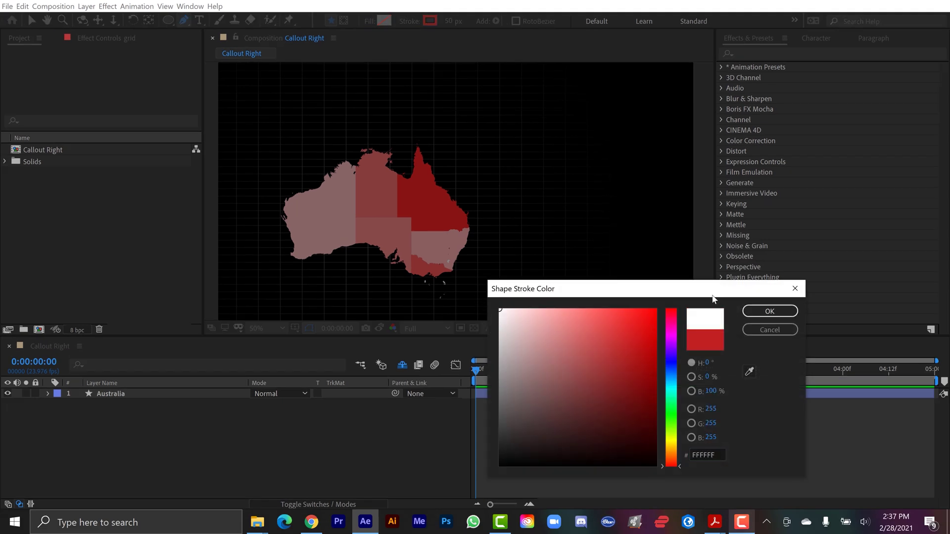
click(770, 311)
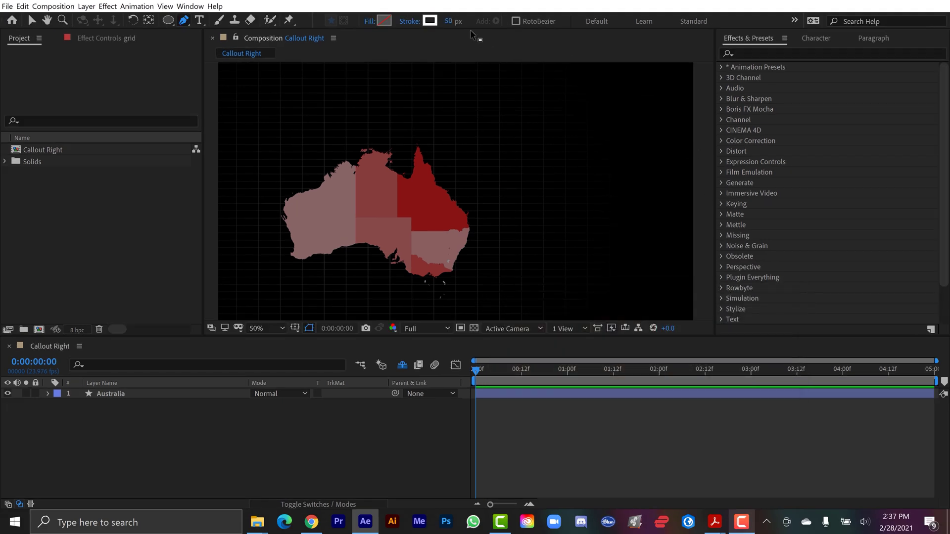
click(450, 21)
text(15)
key(Return)
- Draw a two-point white line above the map and rename Shape Layer 1 to Line
click(293, 110)
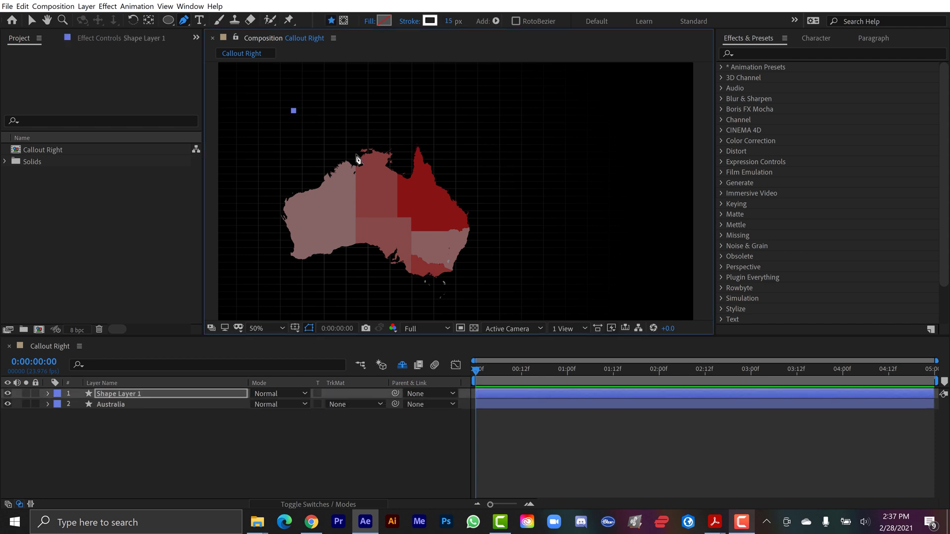
click(590, 125)
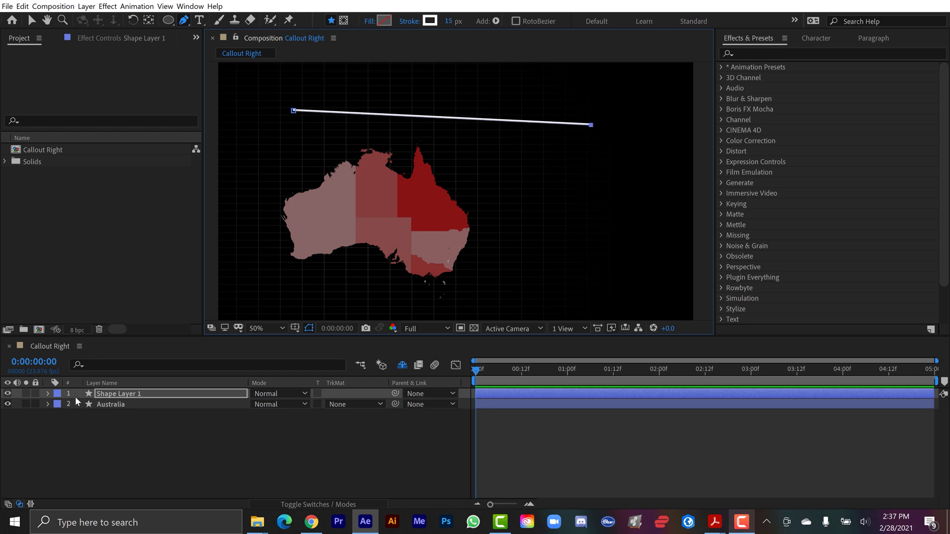
click(116, 395)
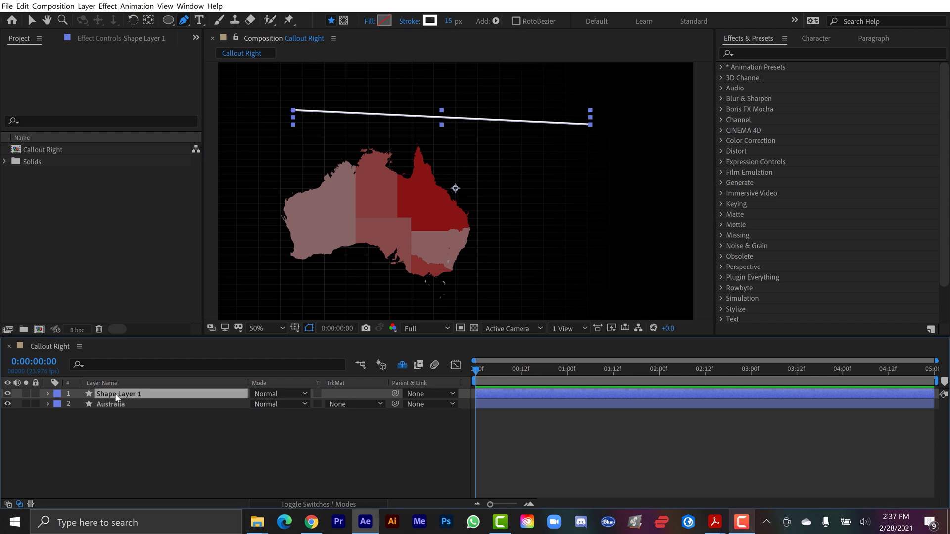
key(Return)
text(Line)
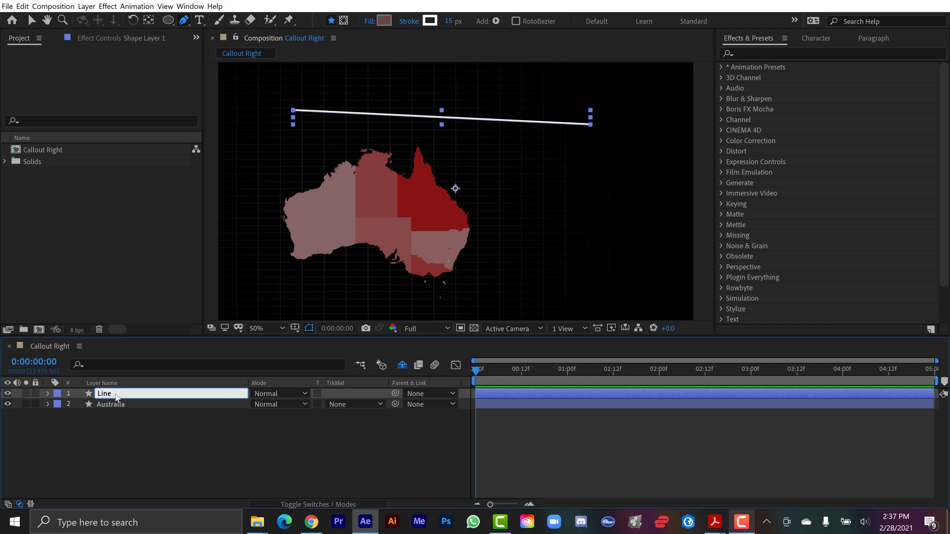
key(Return)
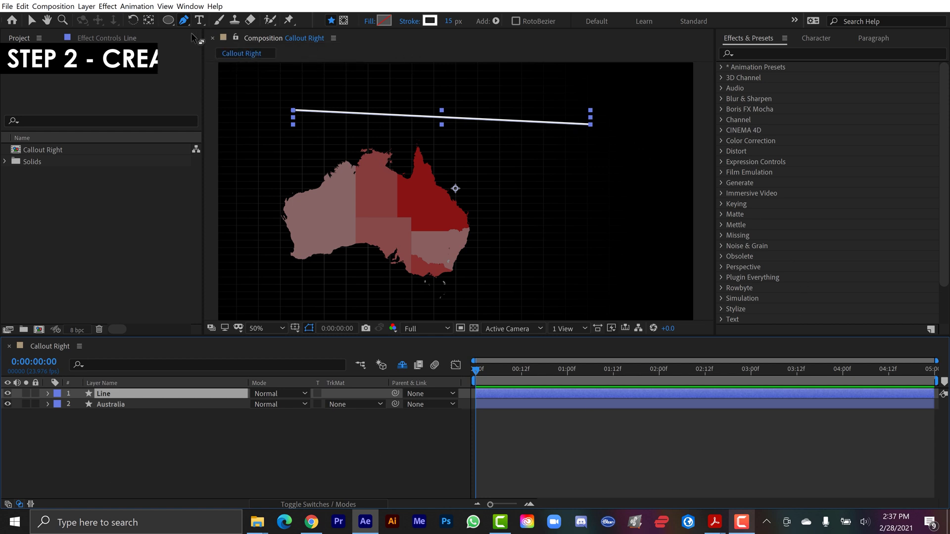
- Launch Create Nulls From Paths.jsx from the Window menu, then select only the Line layer
click(189, 7)
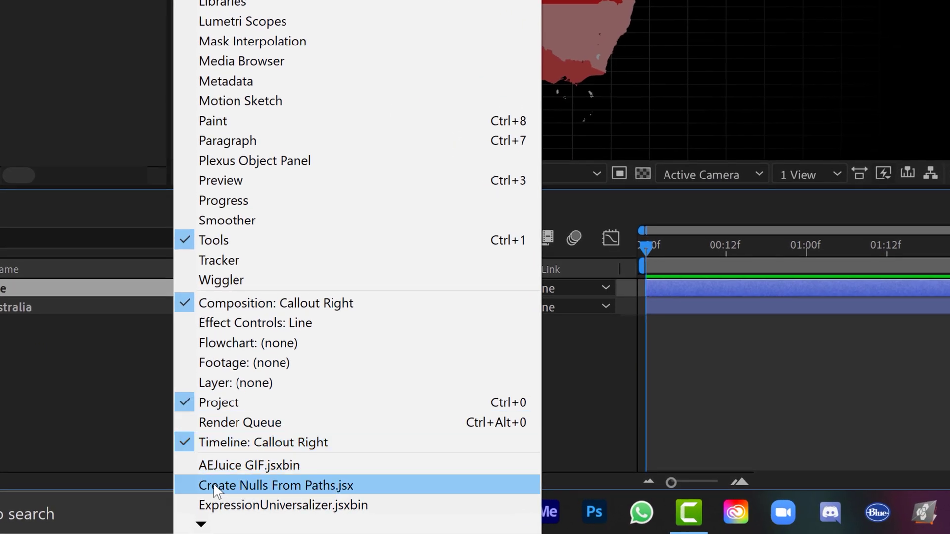
click(286, 491)
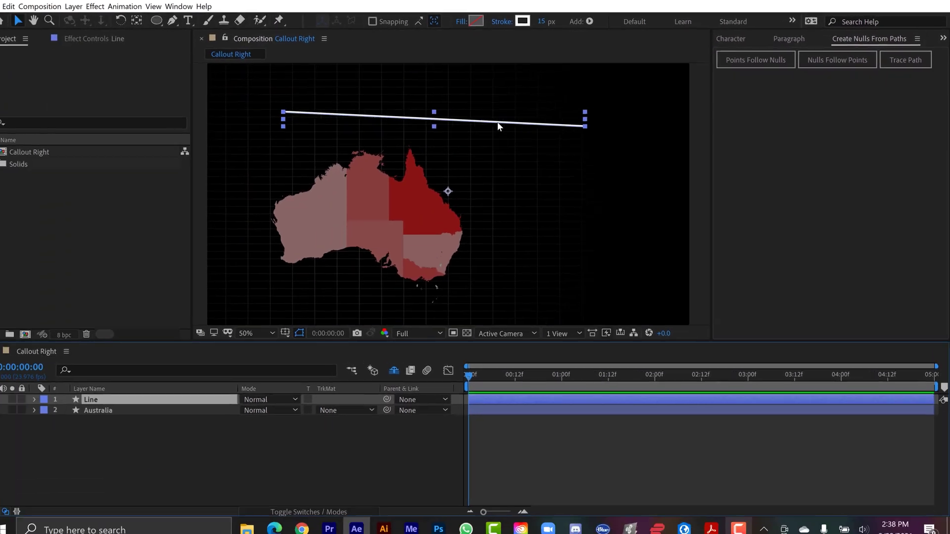
key(v)
click(276, 182)
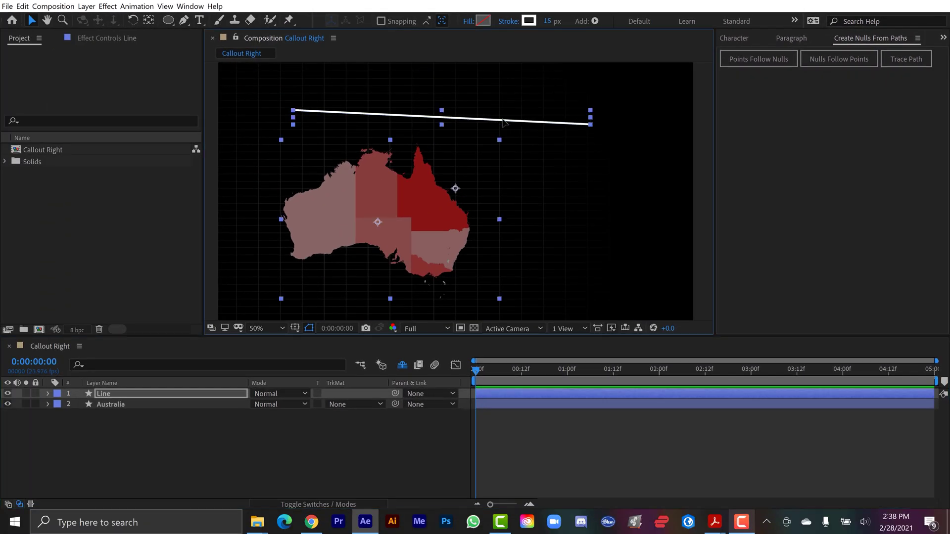
key(ctrl+a)
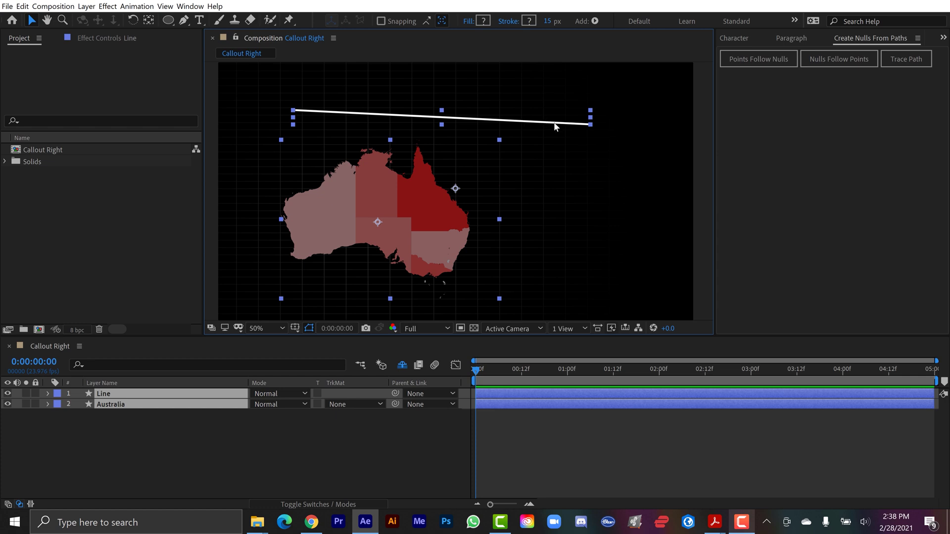
click(103, 482)
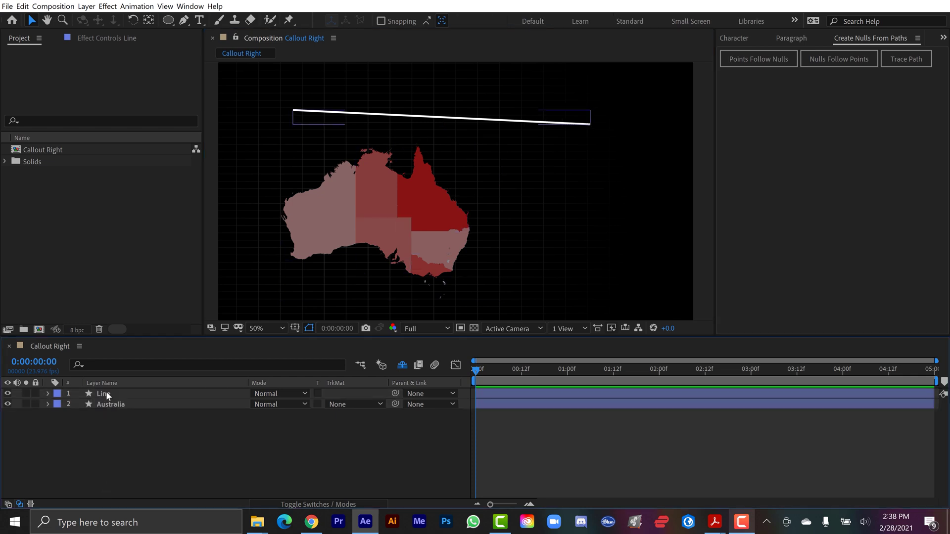
click(106, 392)
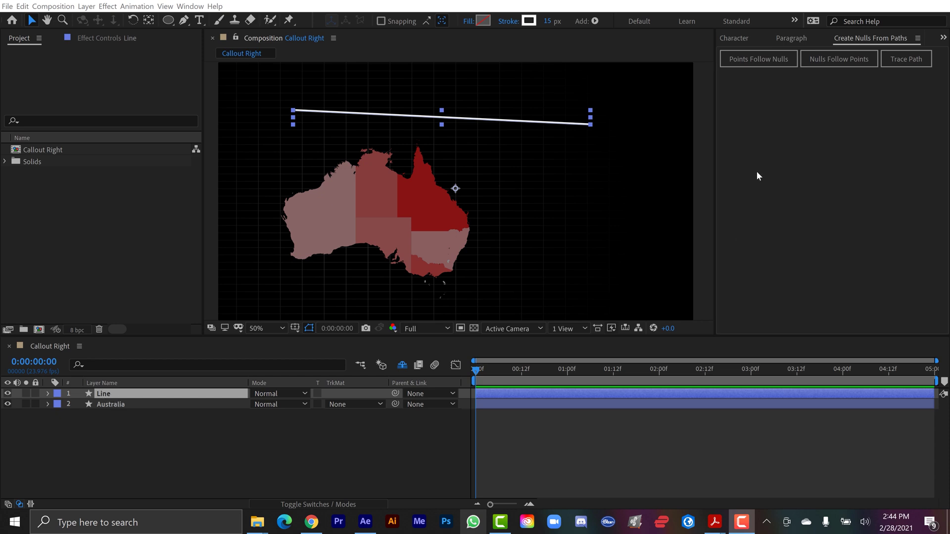
- Dismiss the 'No paths selected' error, filter the timeline by 'path' and select Line's Path property
click(758, 59)
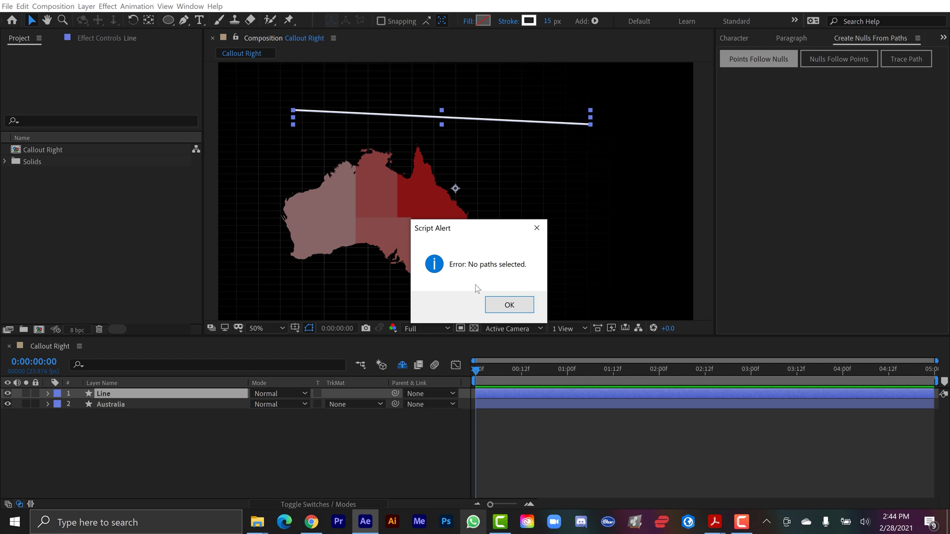
click(506, 305)
click(129, 364)
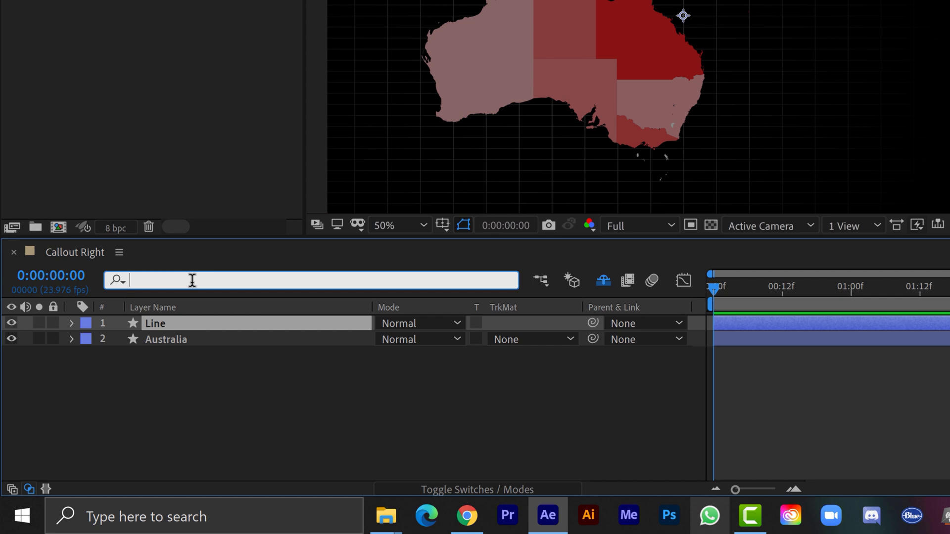
text(path)
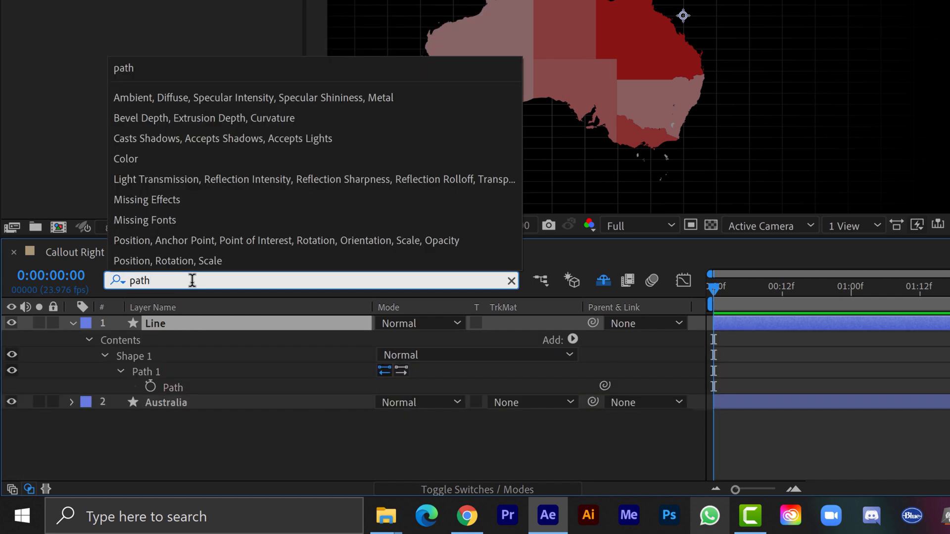
click(174, 387)
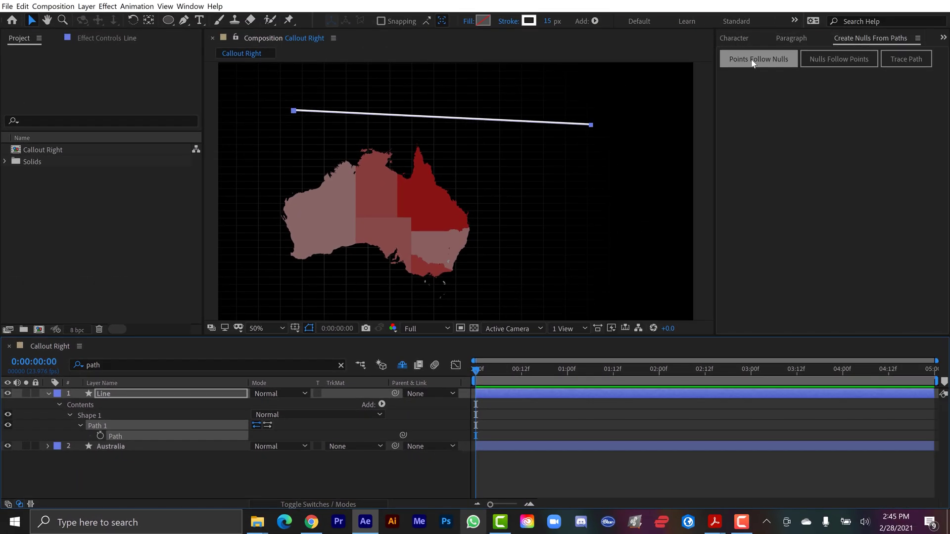
- Create Points Follow Nulls, drag the start null onto Queensland and the end null up-right
click(752, 63)
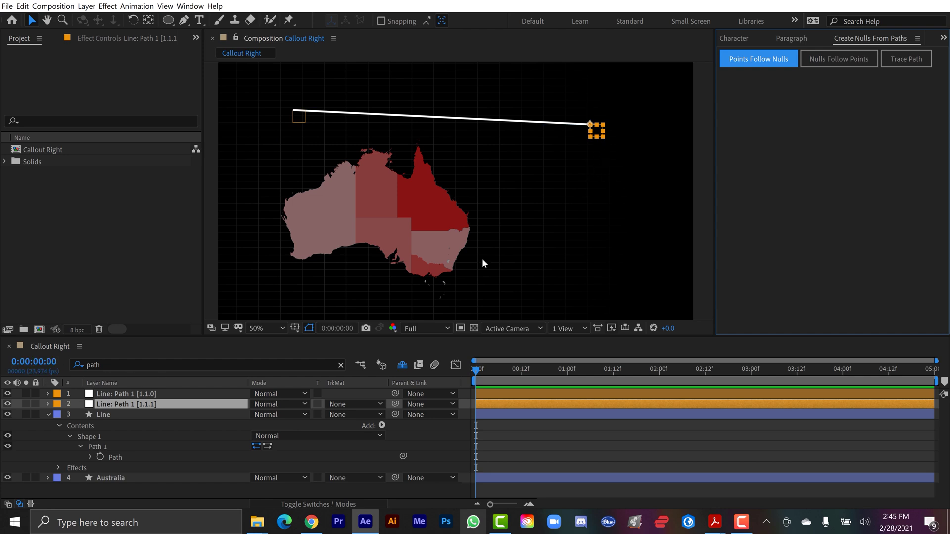
mouse_move(597, 131)
mouse_down()
mouse_move(402, 194)
mouse_move(594, 129)
mouse_move(585, 163)
mouse_move(595, 134)
mouse_up()
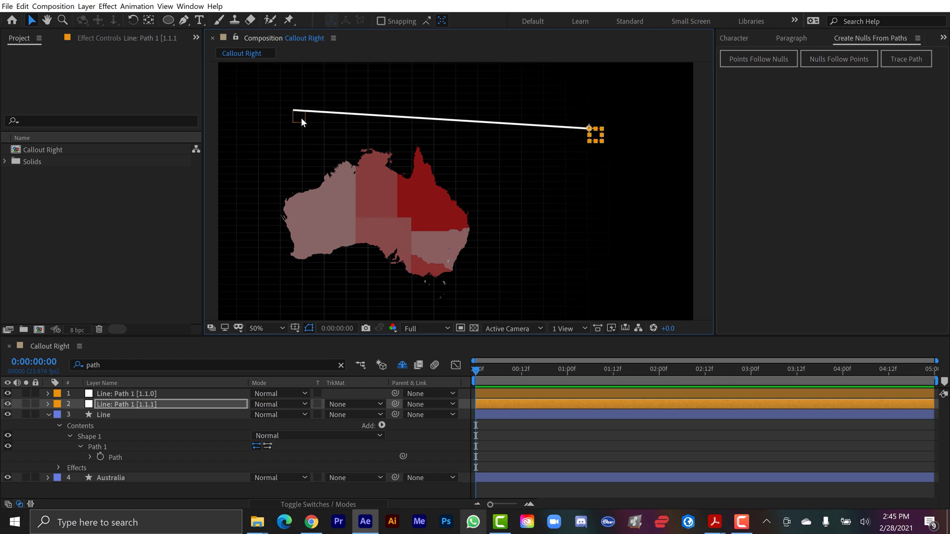
drag(301, 115, 308, 143)
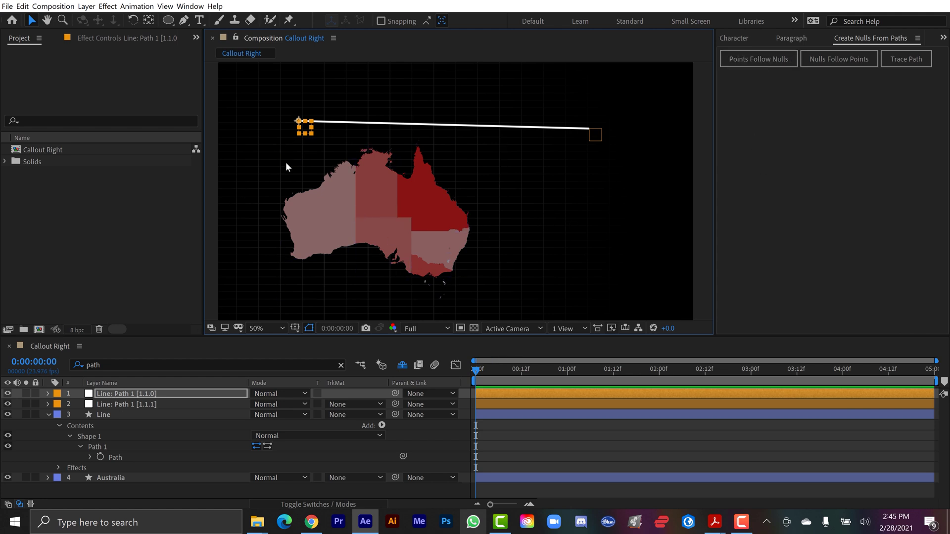
drag(304, 128, 432, 205)
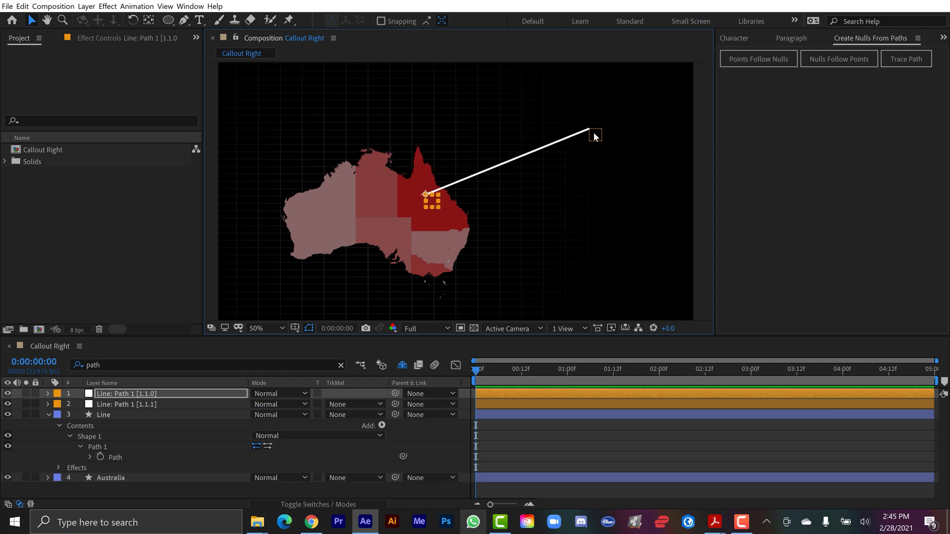
mouse_move(595, 137)
mouse_down()
mouse_move(572, 130)
mouse_move(578, 142)
mouse_up()
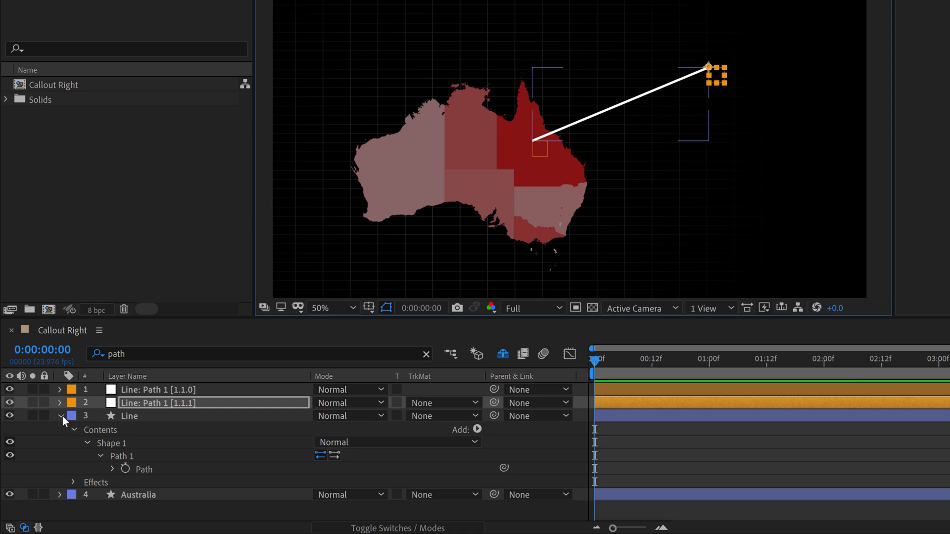
- Rename the two path nulls End and Start
click(61, 416)
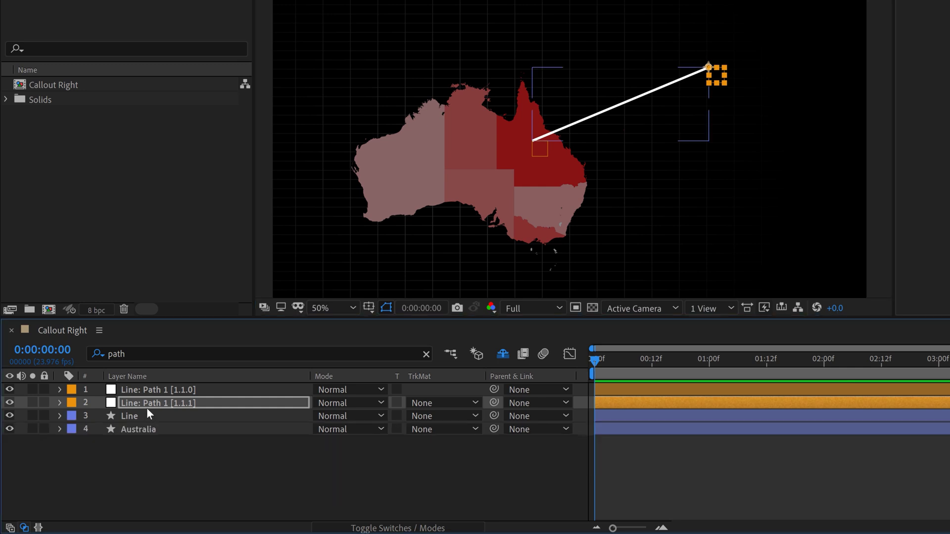
key(Return)
text(End)
key(Return)
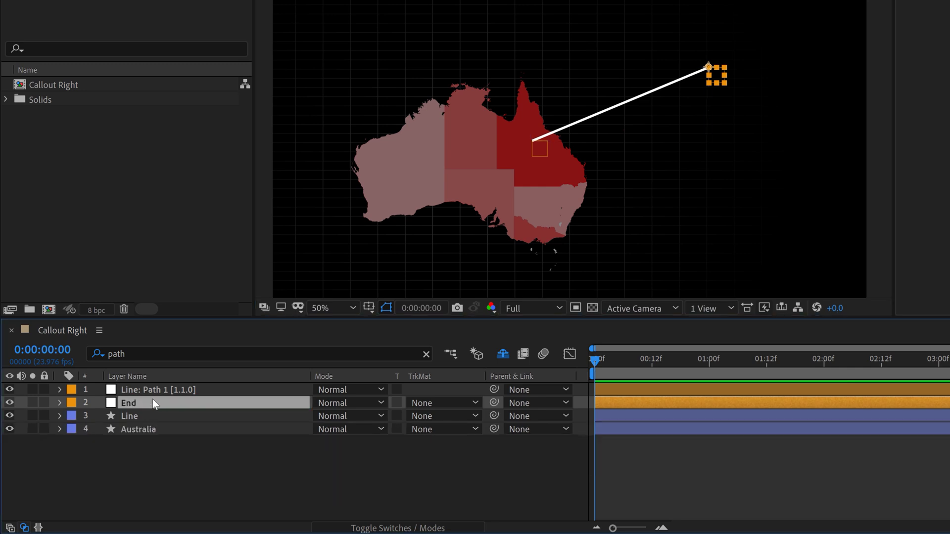
click(183, 385)
key(Return)
text(Start)
key(Return)
- Search the Line layer for 'cap' and set its Line Cap to Round Cap
click(183, 416)
click(139, 354)
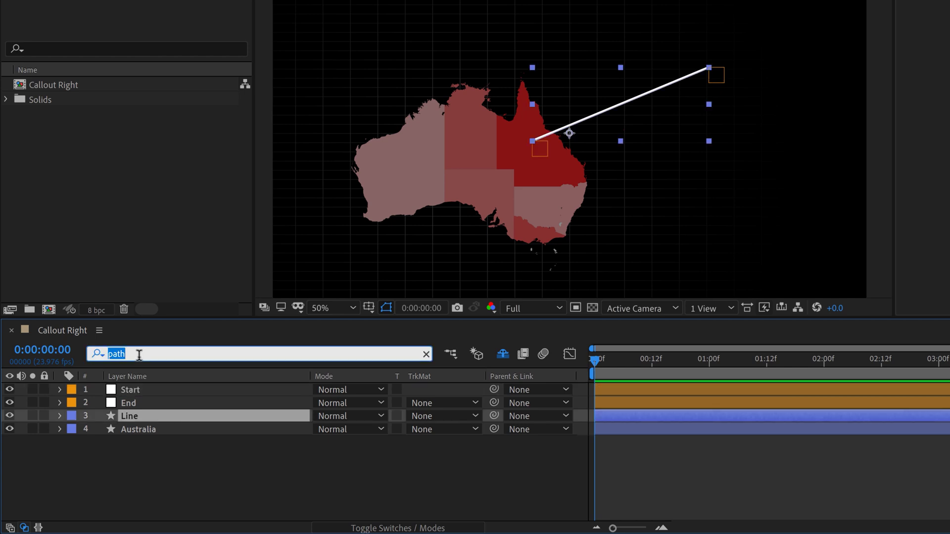
text(cap)
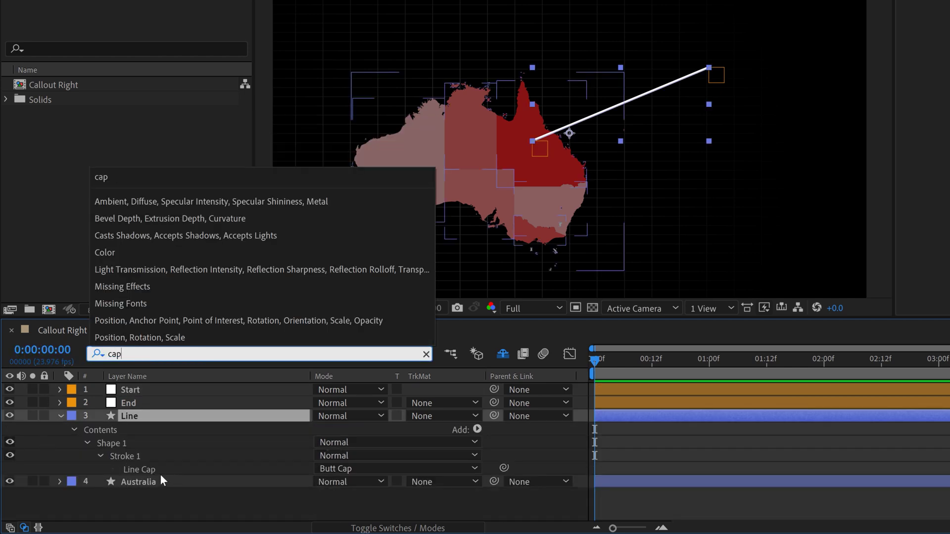
click(339, 469)
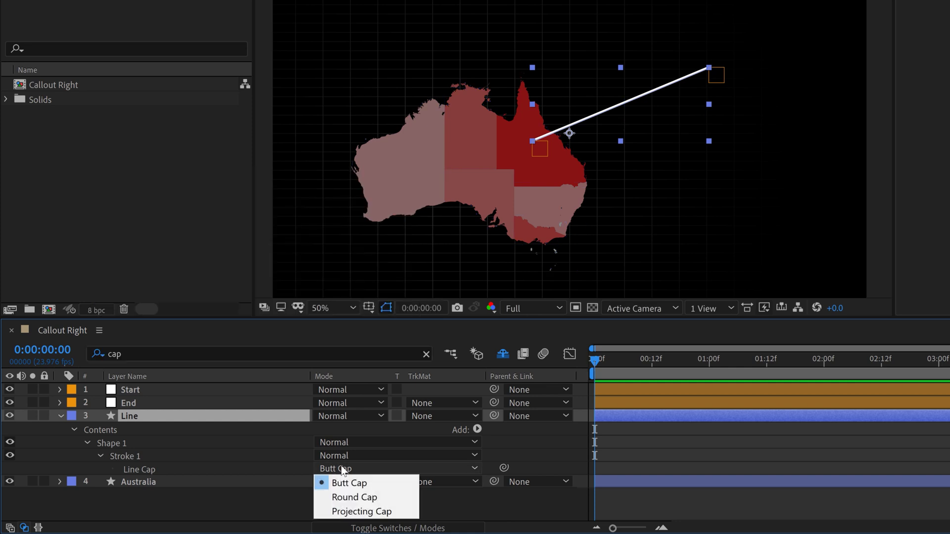
click(356, 497)
scroll(533, 158, up, 3)
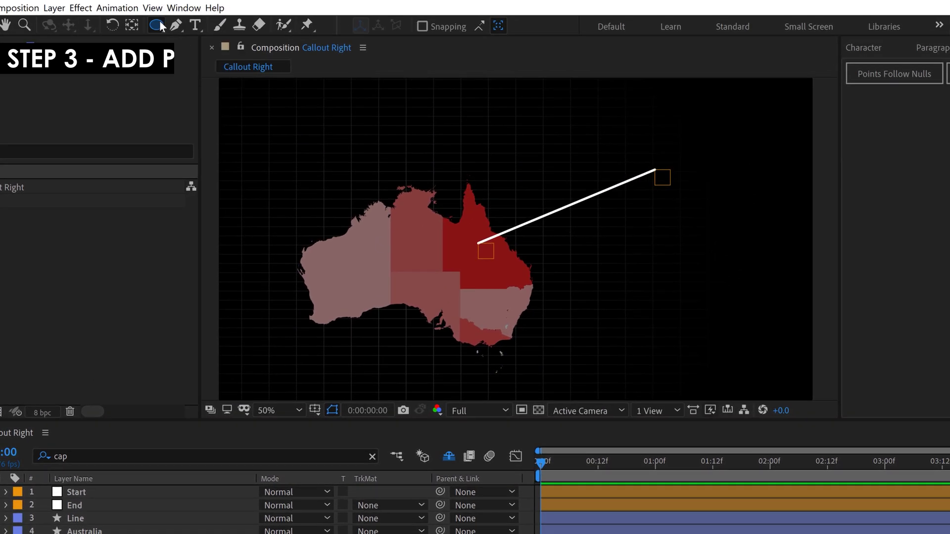
- Switch to the Ellipse tool with a solid white fill and no stroke
click(210, 0)
click(233, 59)
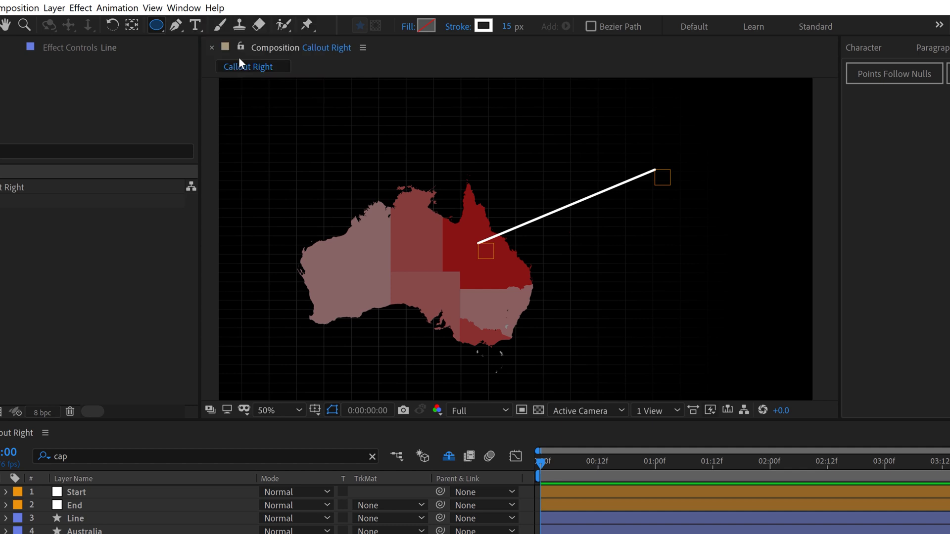
click(406, 26)
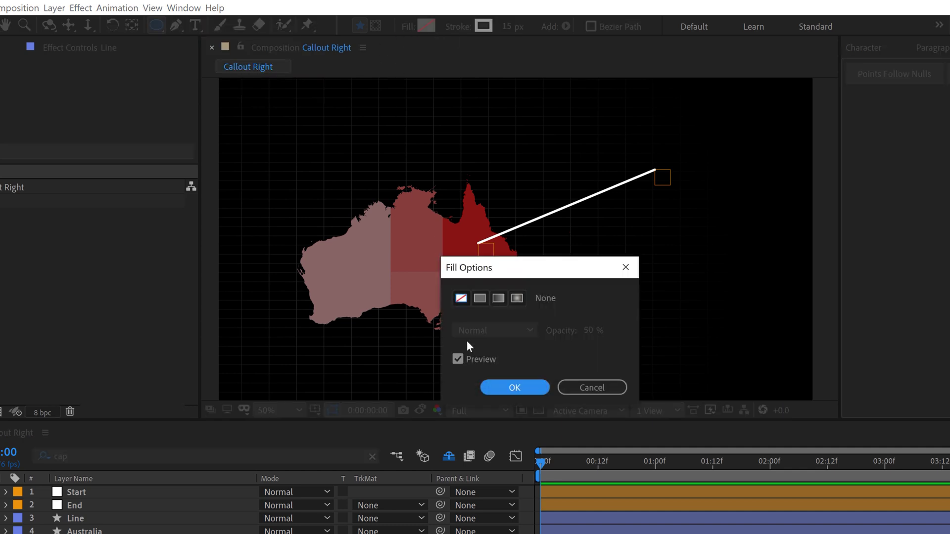
click(479, 298)
click(513, 386)
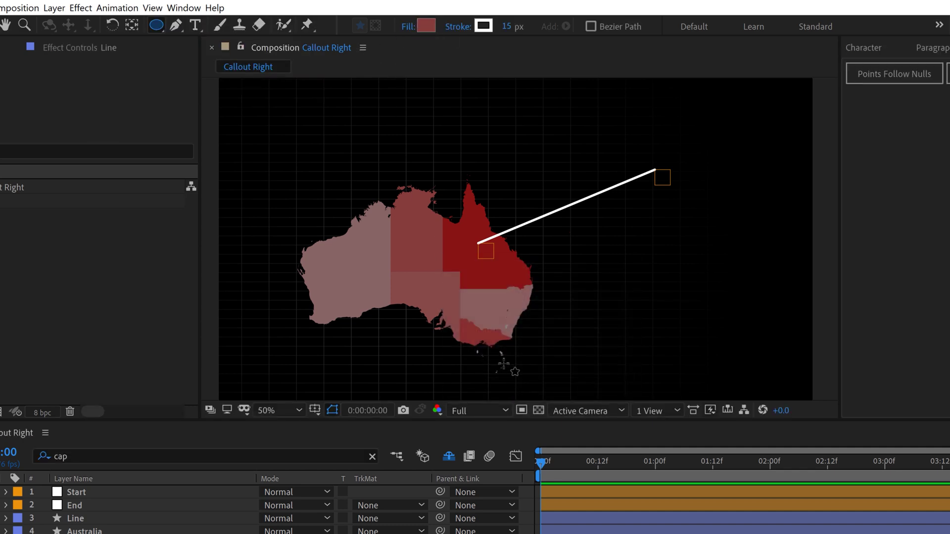
click(426, 28)
click(569, 387)
click(909, 389)
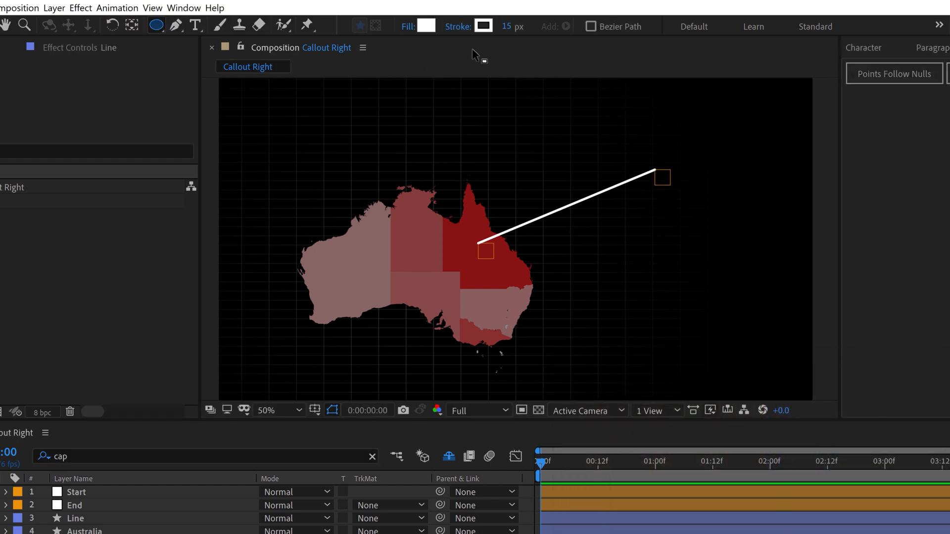
click(456, 26)
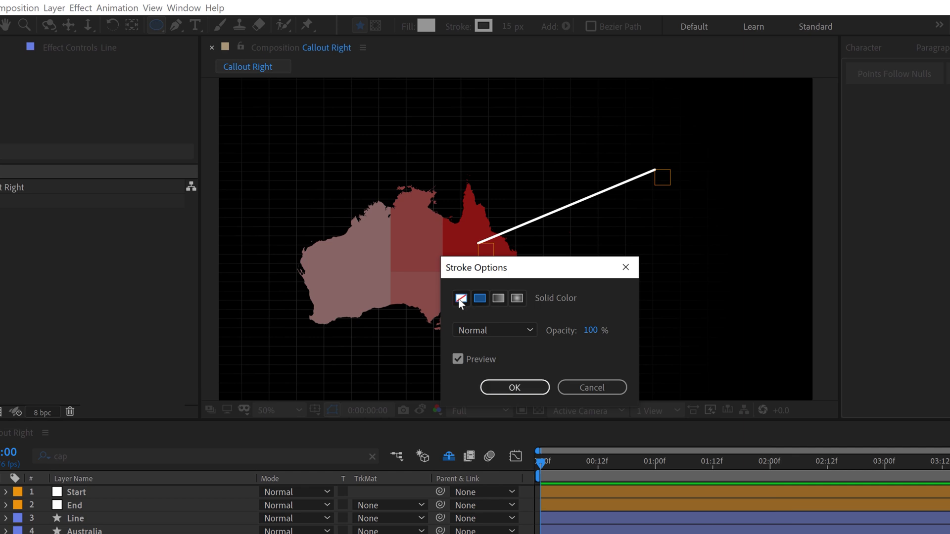
click(460, 298)
click(515, 387)
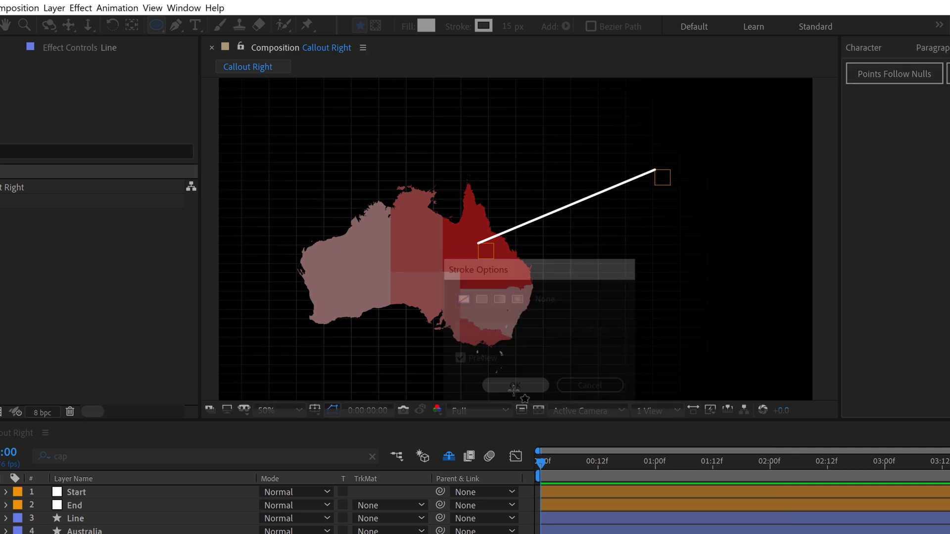
- Draw a small circle above the map and set its fill opacity to 100%
click(387, 132)
drag(389, 134, 420, 165)
key(v)
click(531, 26)
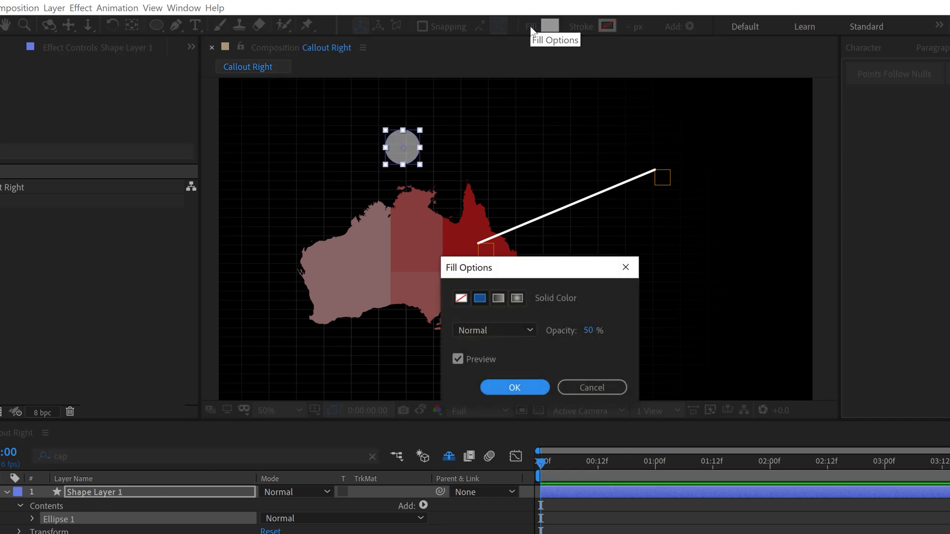
drag(589, 331, 636, 333)
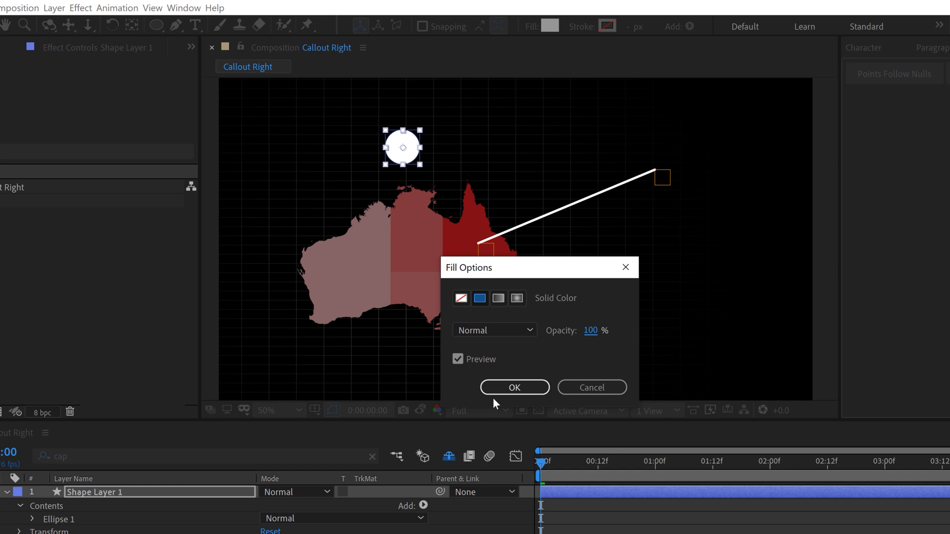
click(524, 388)
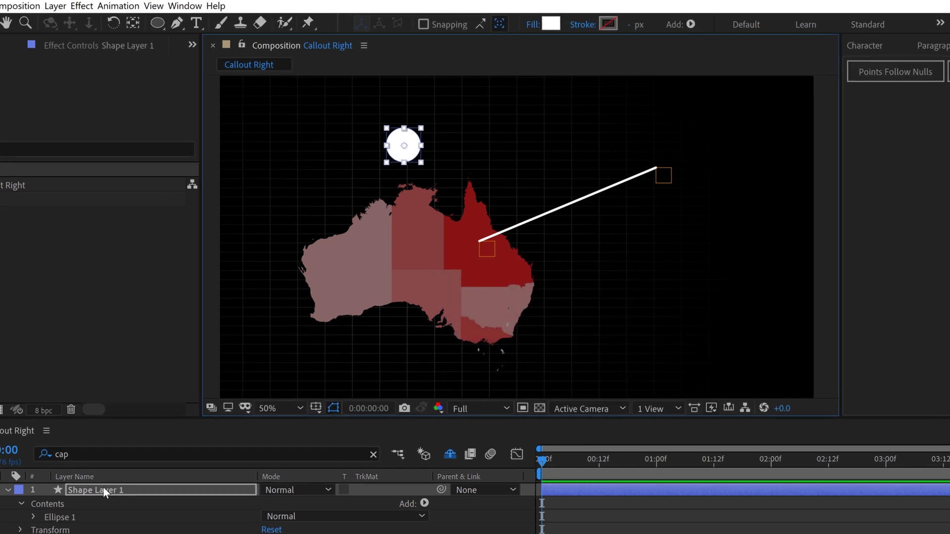
- Rename the circle layer Start and set its Ellipse 1 transform position to 0,0
key(Return)
text(Start)
key(Return)
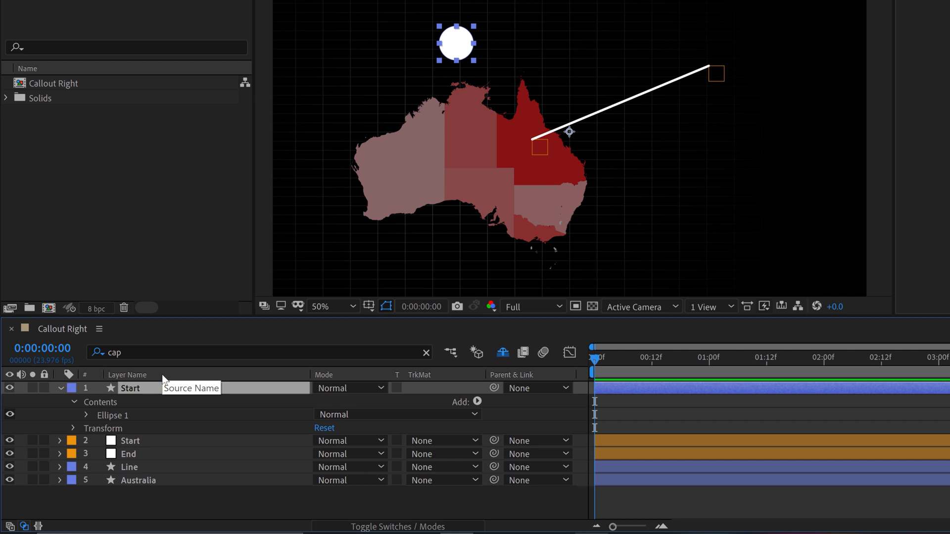
click(87, 416)
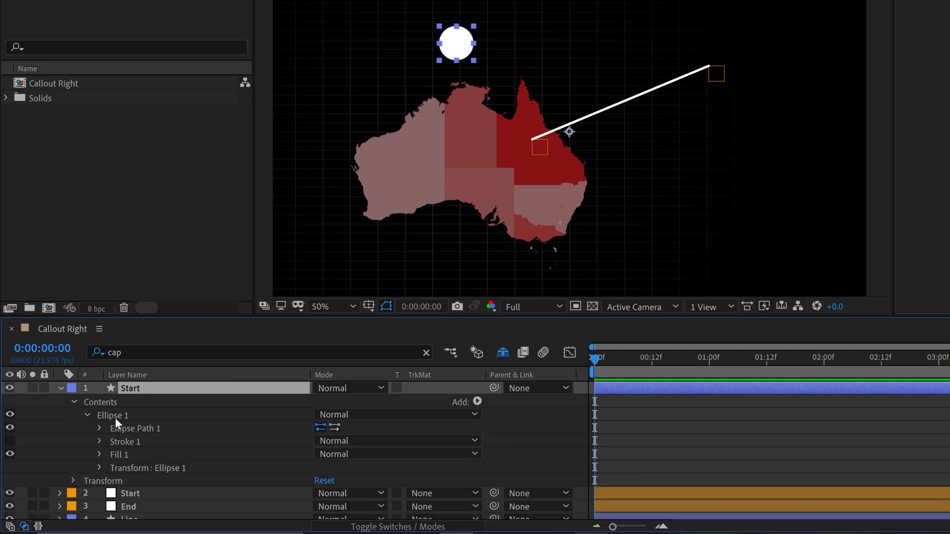
click(100, 467)
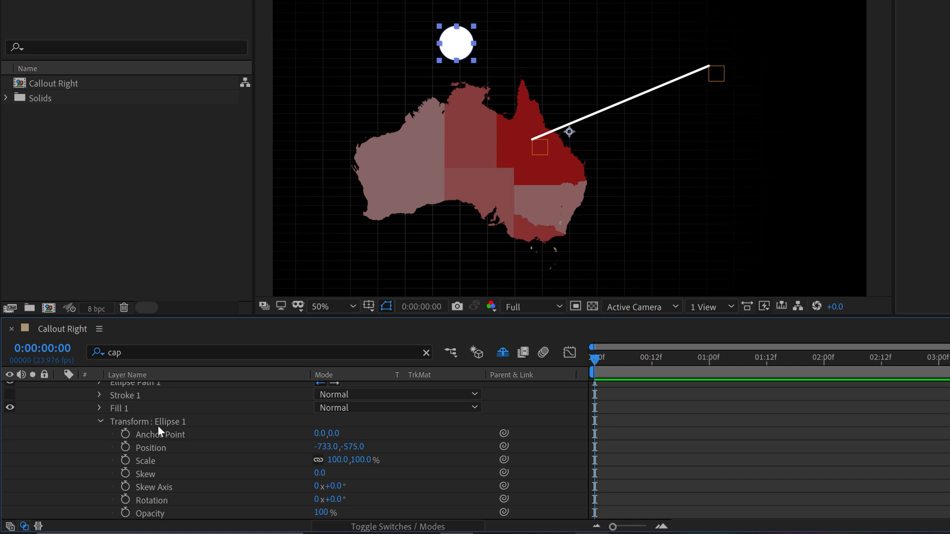
scroll(124, 420, up, 2)
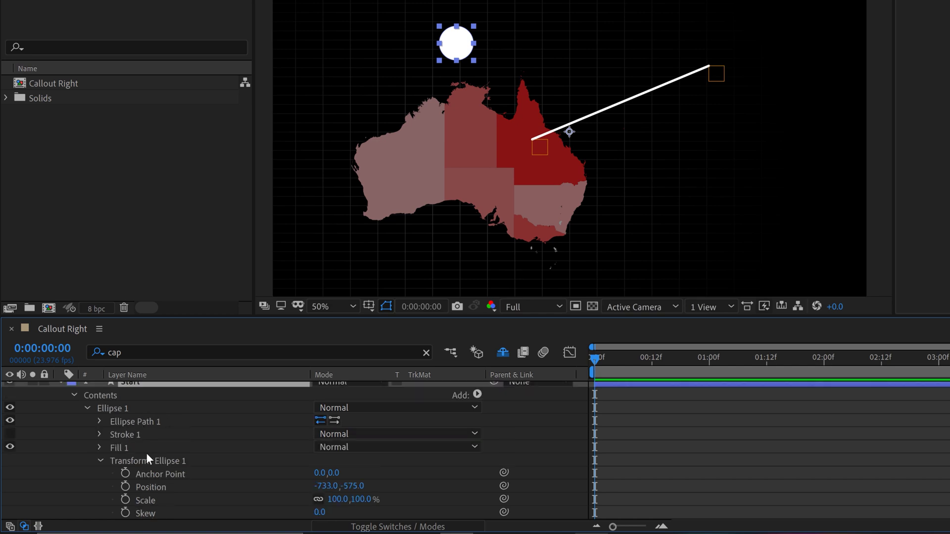
click(369, 482)
text(0)
key(Return)
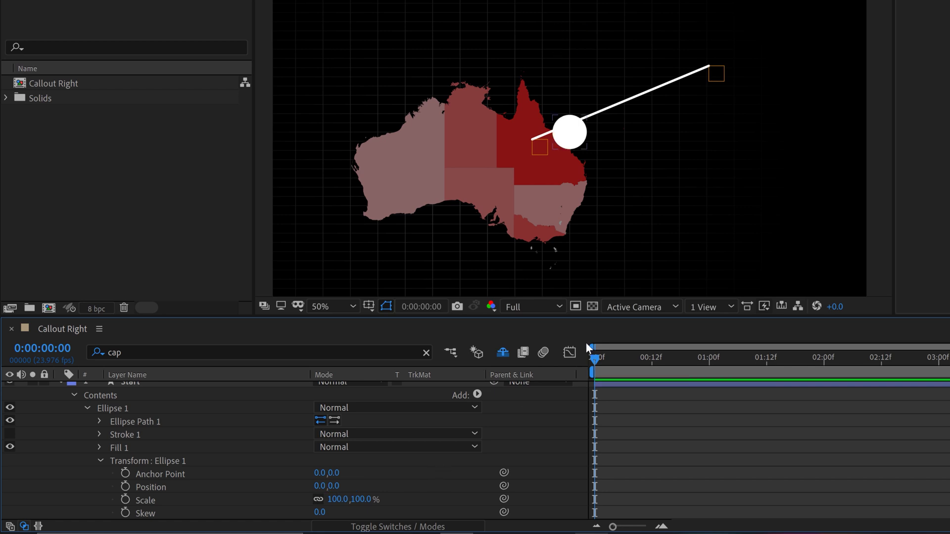
click(104, 460)
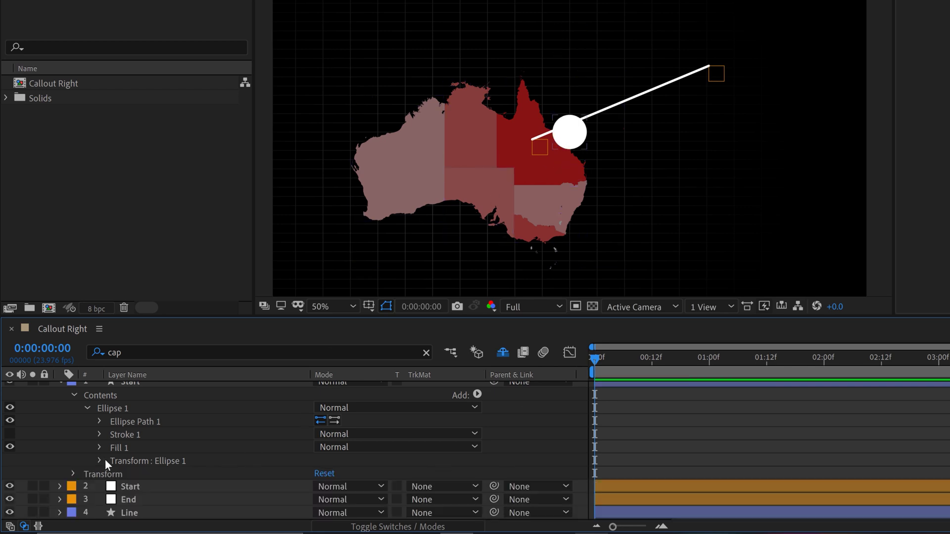
- Set the Ellipse Path 1 size to 75 by 75
click(100, 422)
click(346, 434)
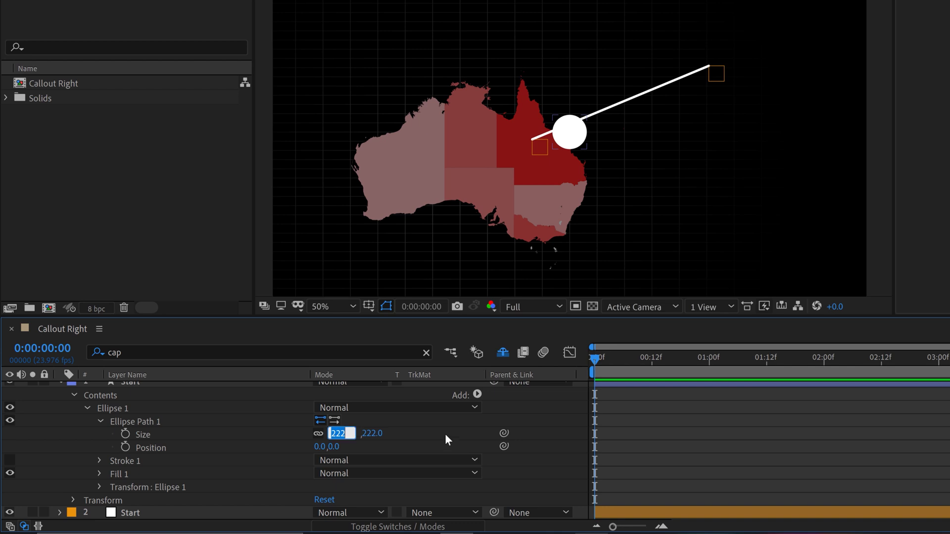
text(25)
key(BackSpace)
key(BackSpace)
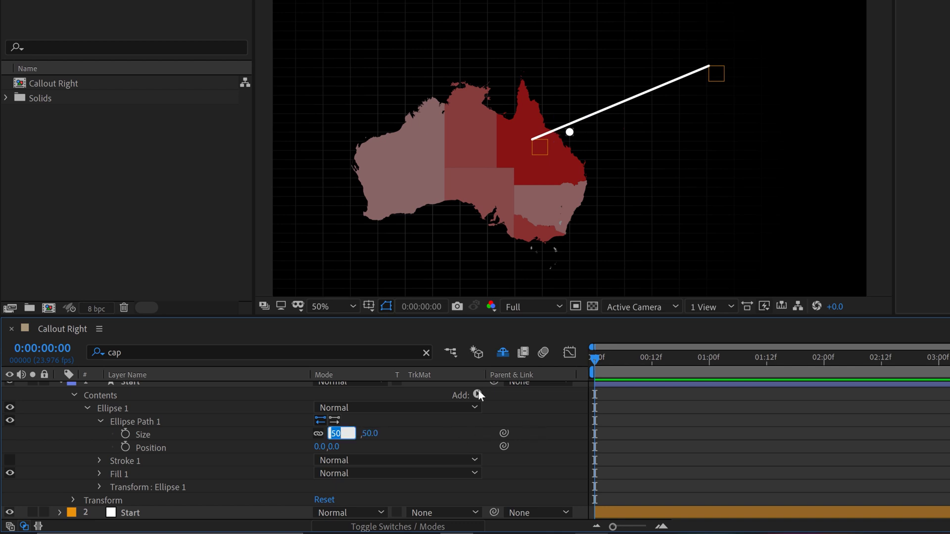
text(75)
click(479, 390)
scroll(602, 187, up, 2)
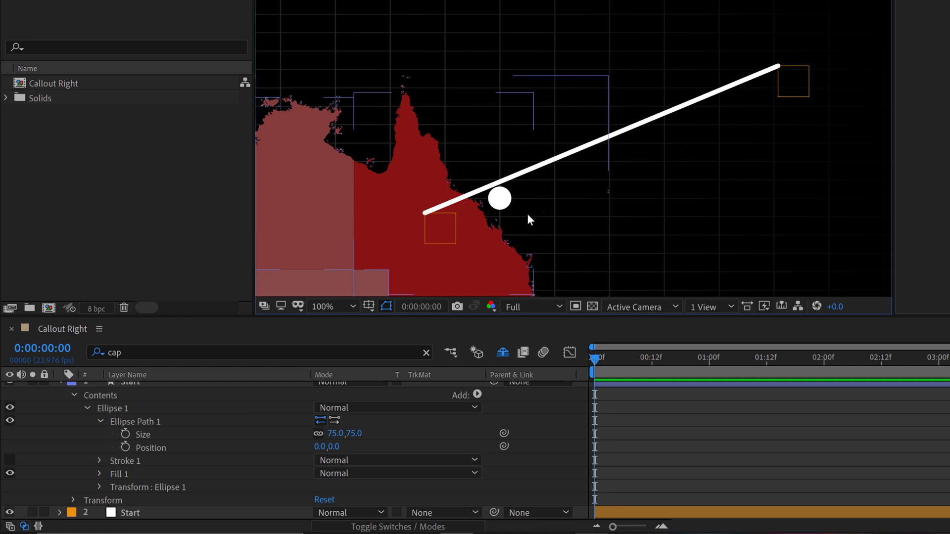
click(508, 200)
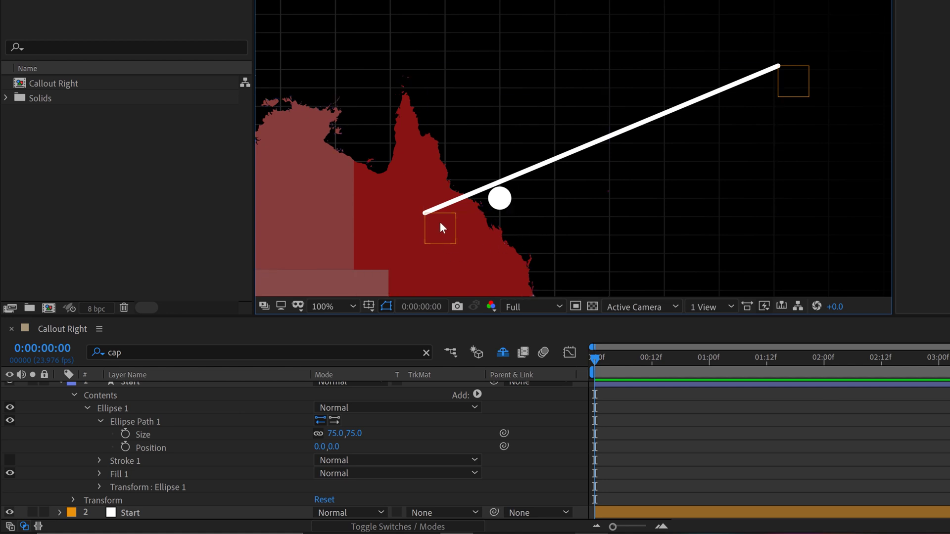
- Pick-whip the Start circle's Position to the Start null's Position
scroll(108, 415, up, 1)
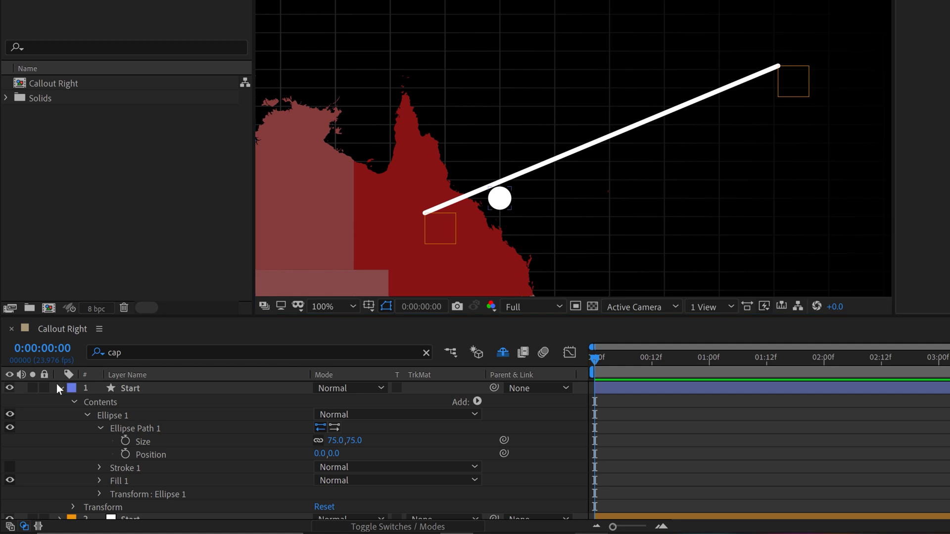
click(60, 389)
click(135, 401)
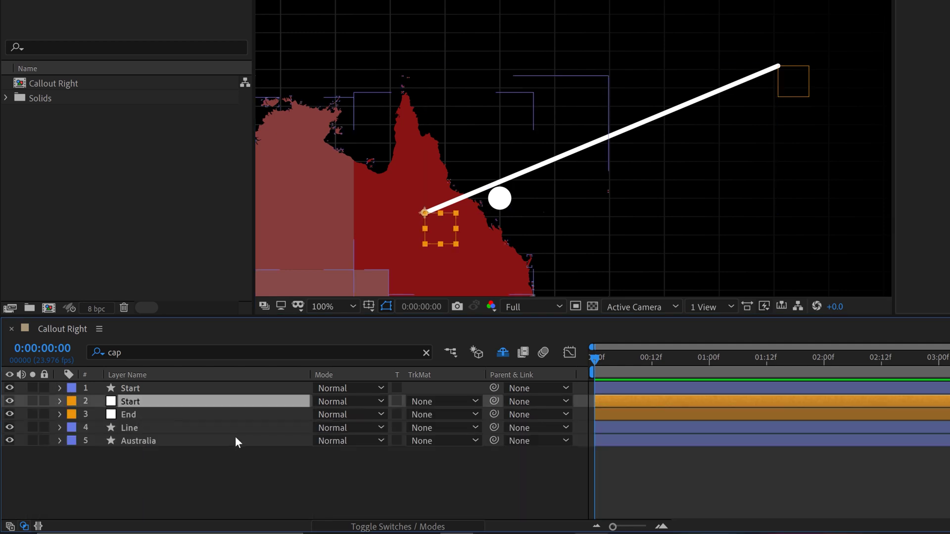
key(p)
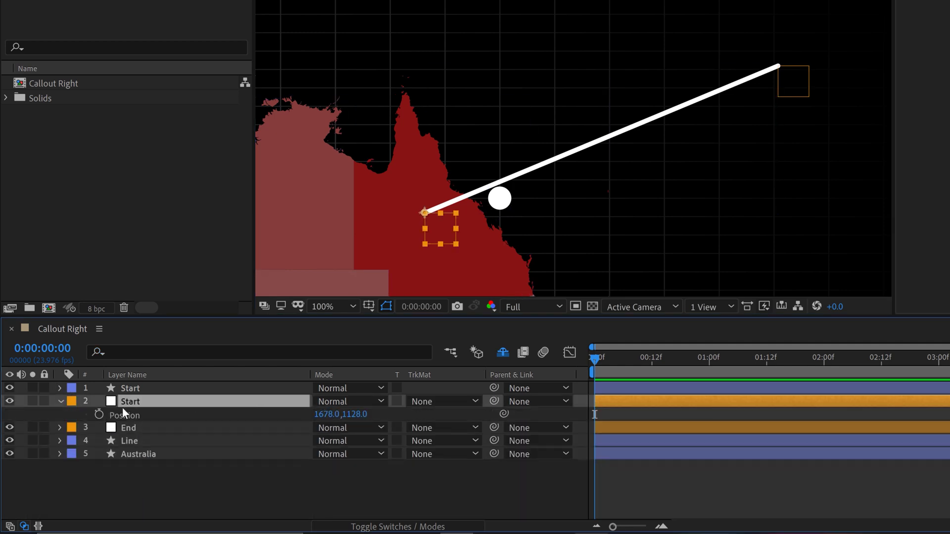
click(129, 391)
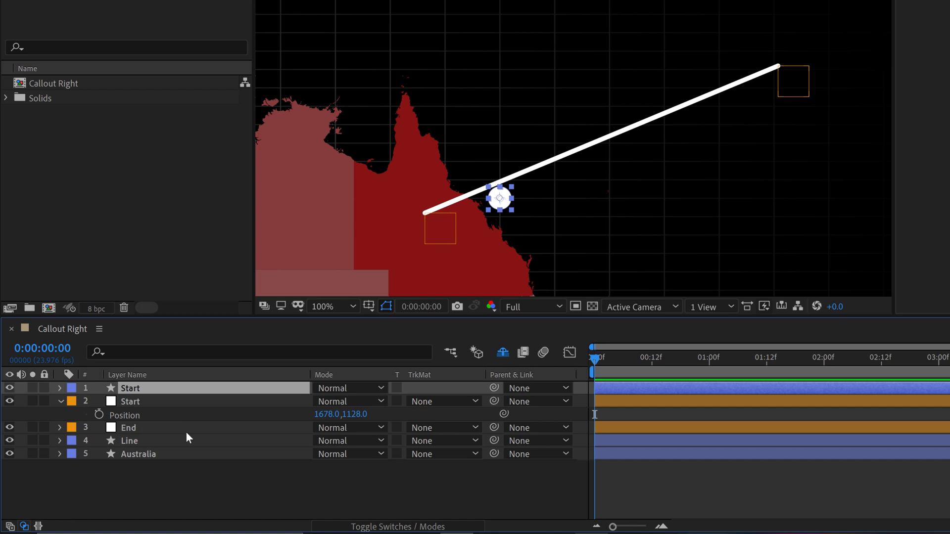
key(p)
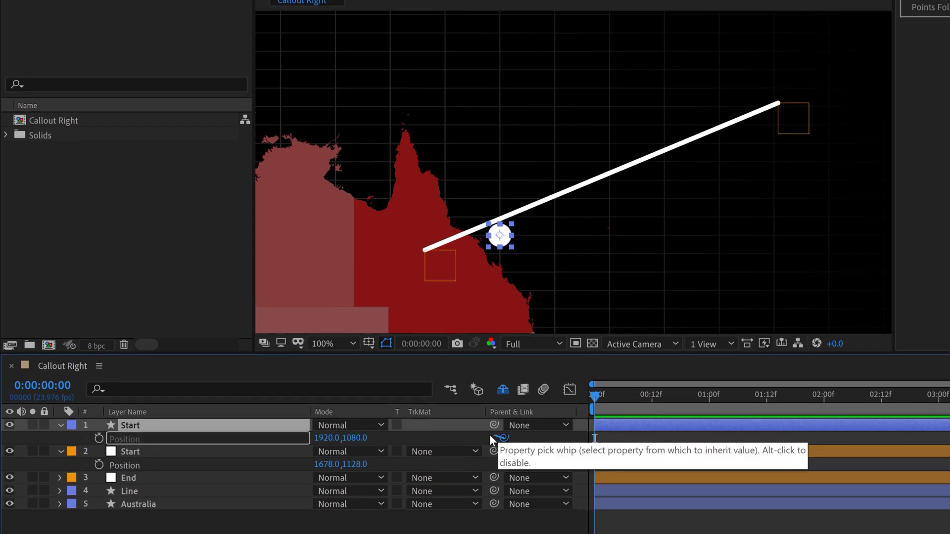
drag(422, 435, 128, 465)
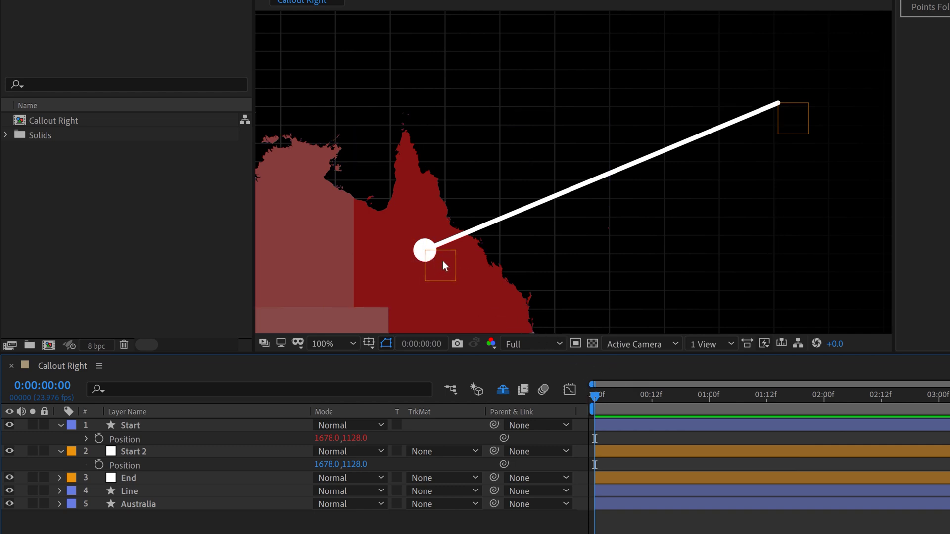
- Drag the line's start across the map and back to confirm the dot follows
drag(444, 266, 583, 272)
drag(507, 293, 422, 279)
click(182, 519)
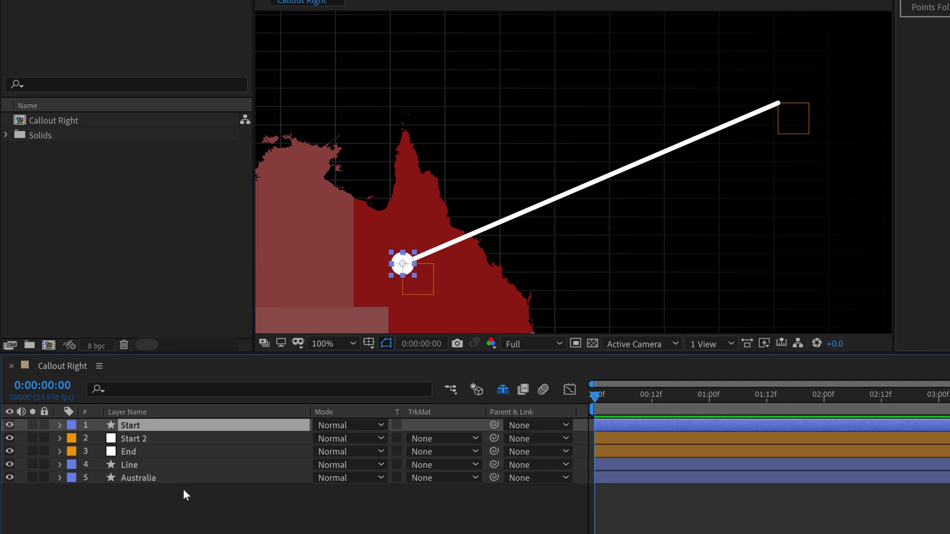
- Duplicate the Start circle layer and rename the copy End
key(ctrl+d)
key(Return)
text(End)
key(Return)
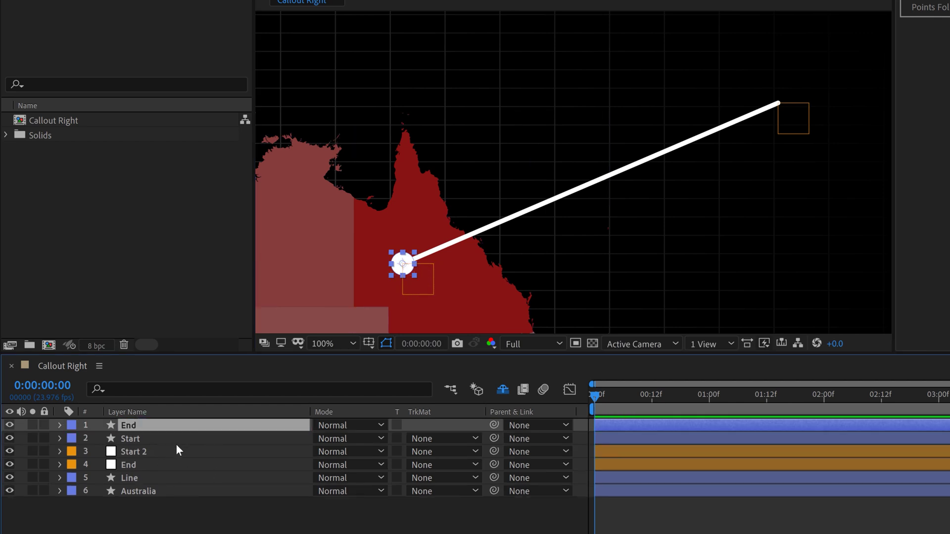
- Pick-whip the End circle's Position to the End null's Position
key(p)
click(129, 477)
key(p)
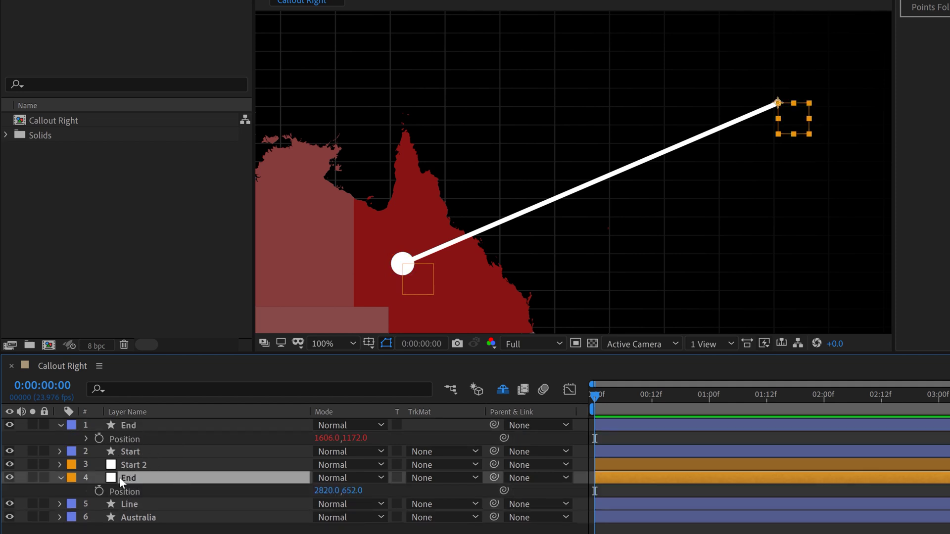
drag(504, 438, 143, 491)
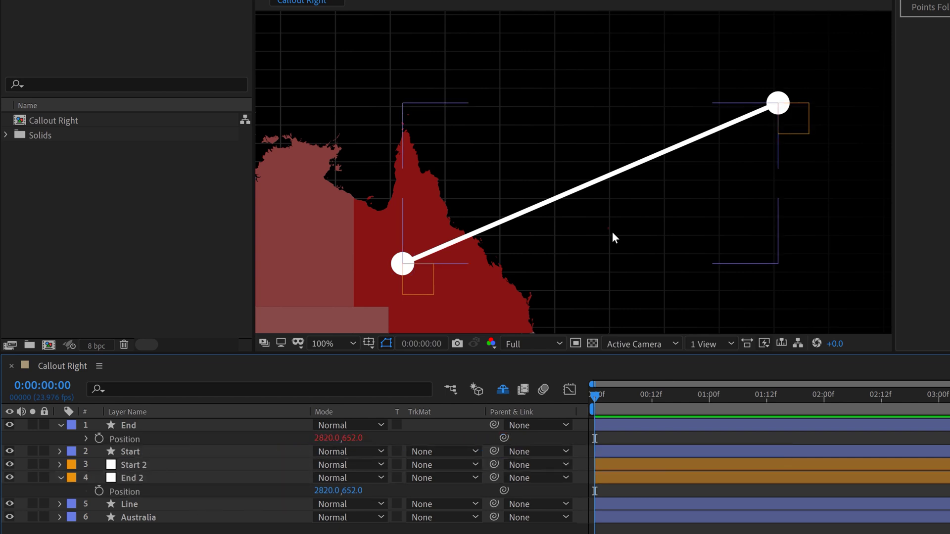
- Move the line's start point to check that the dots follow both ends
key(comma)
drag(688, 152, 807, 170)
drag(585, 195, 612, 184)
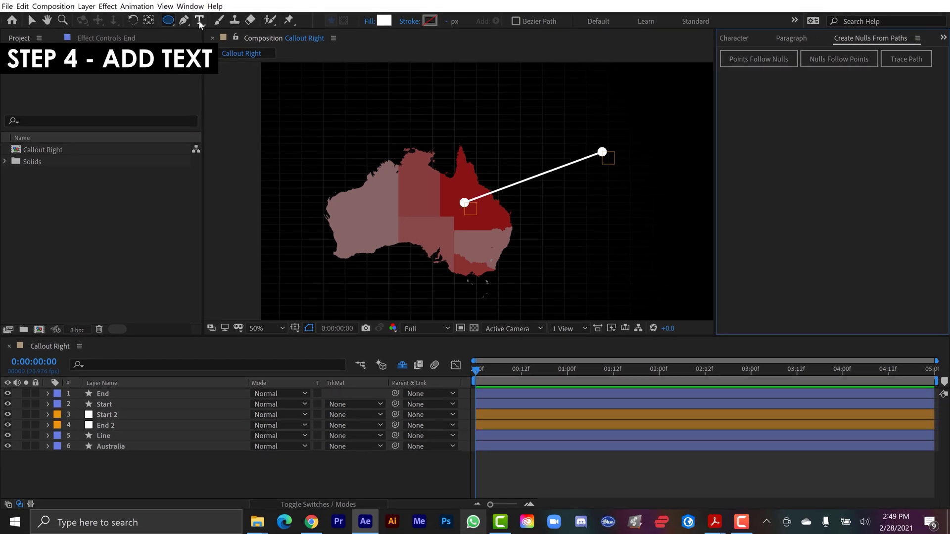
- Add a white QUEENSLAND text layer in Century Gothic Pro Bold, 100 px
click(199, 21)
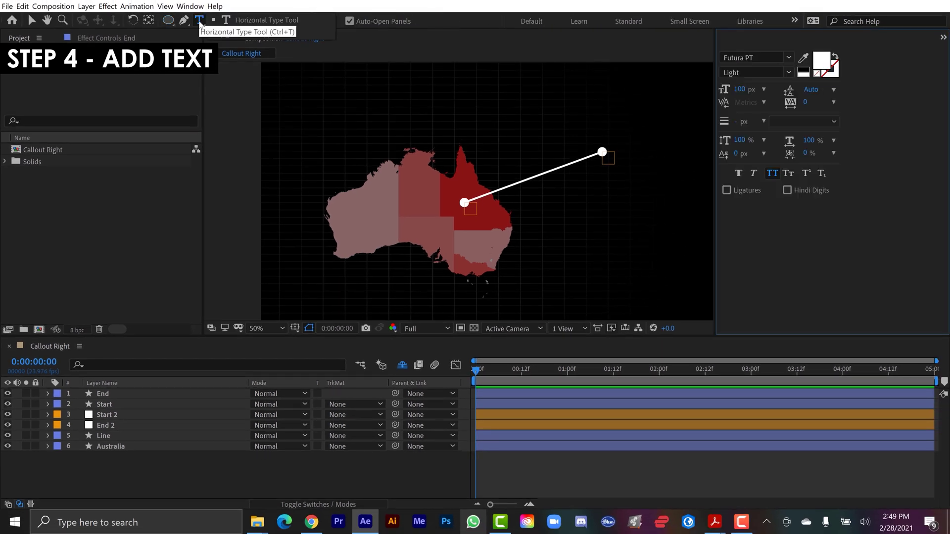
click(488, 98)
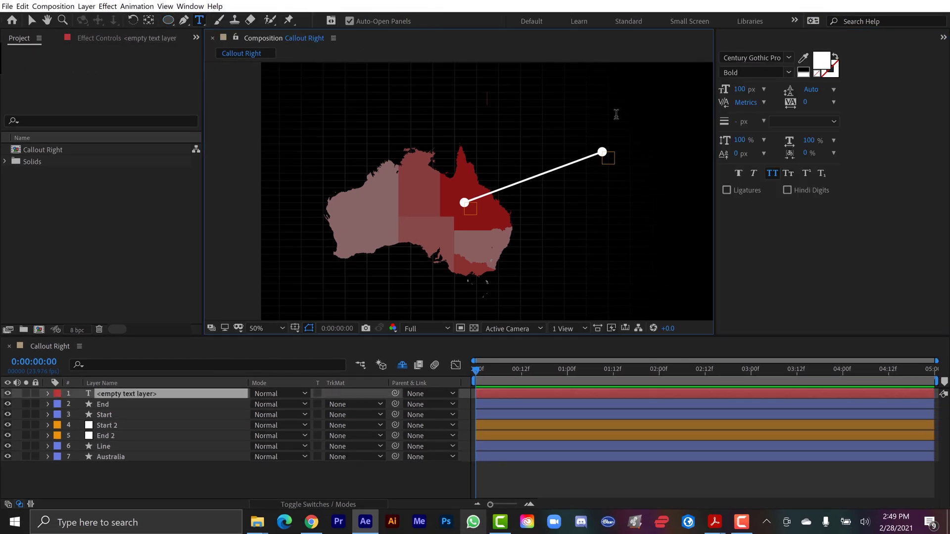
text(qu)
key(BackSpace)
key(BackSpace)
text(queensland)
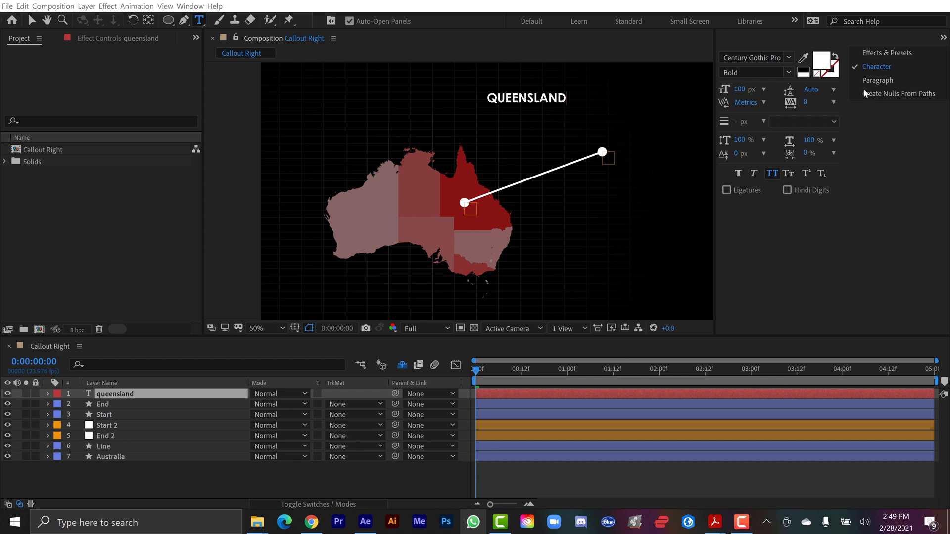
click(880, 80)
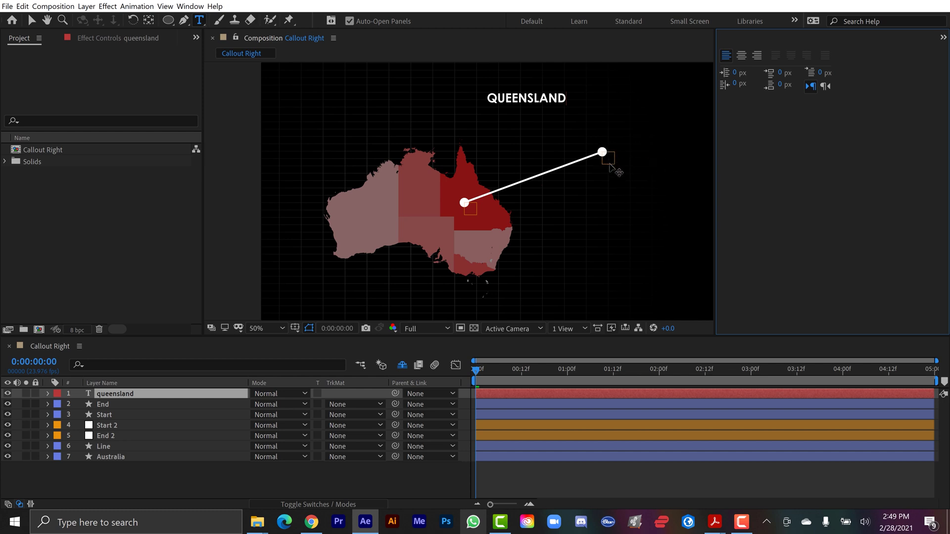
- Position the QUEENSLAND label just to the right of the line's end dot
key(ctrl+z)
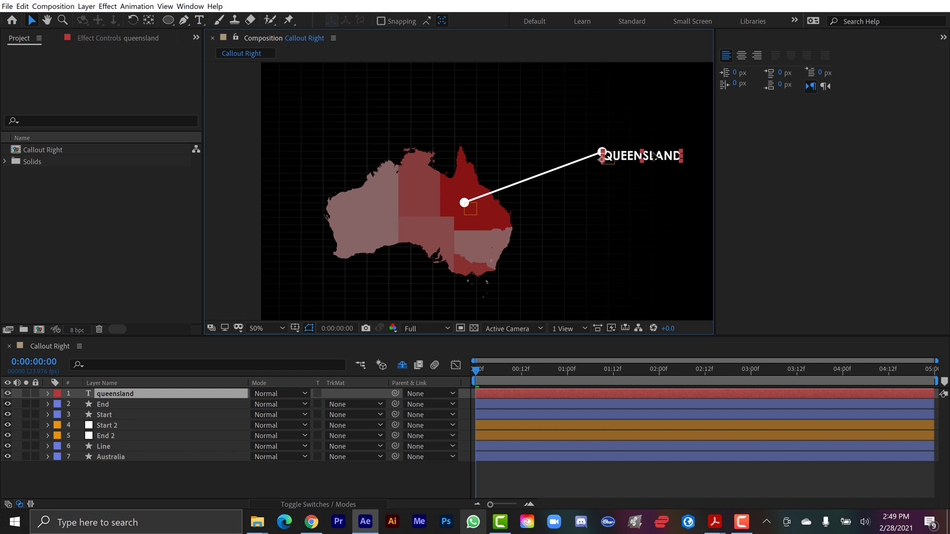
key(period)
drag(676, 185, 428, 204)
key(v)
drag(522, 134, 563, 136)
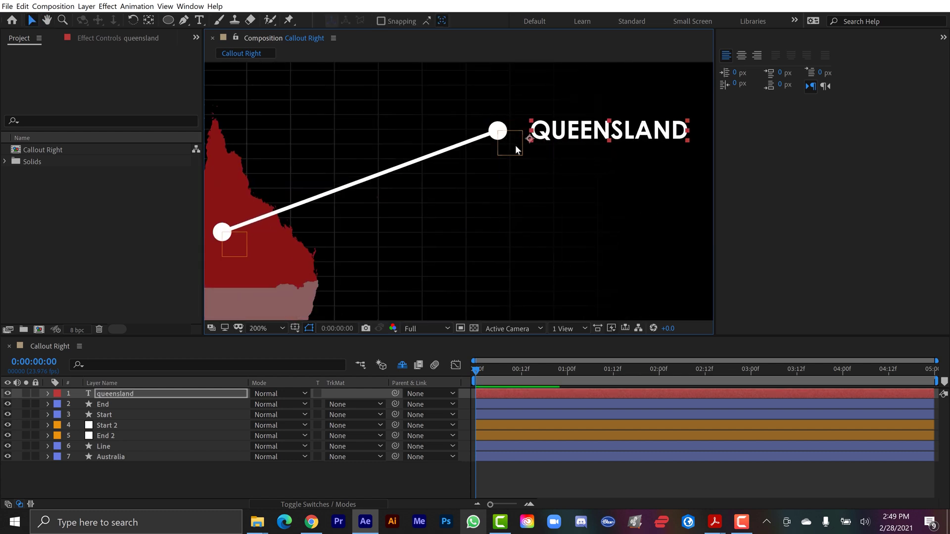
key(period)
drag(535, 204, 533, 237)
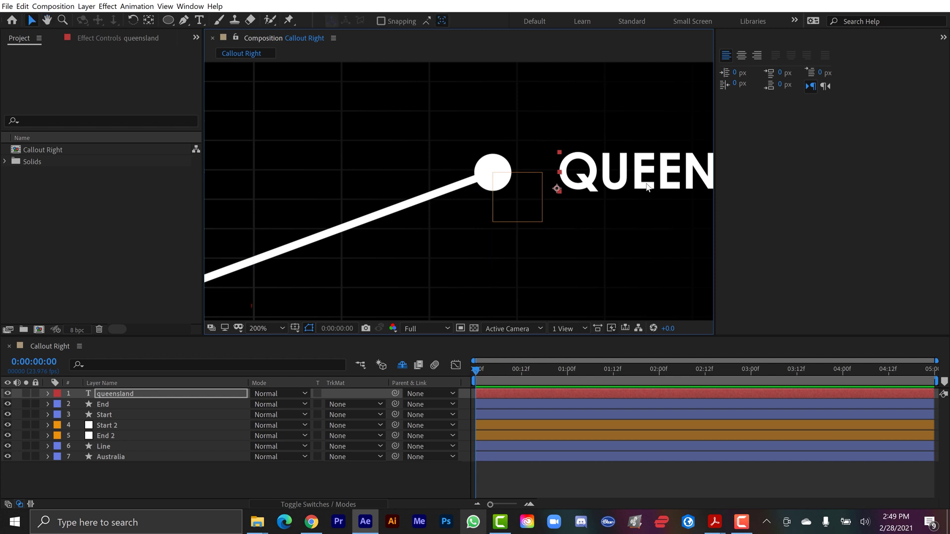
mouse_move(573, 175)
mouse_down()
mouse_move(581, 173)
mouse_move(539, 173)
mouse_move(514, 157)
mouse_move(555, 170)
mouse_move(517, 172)
mouse_move(558, 170)
mouse_up()
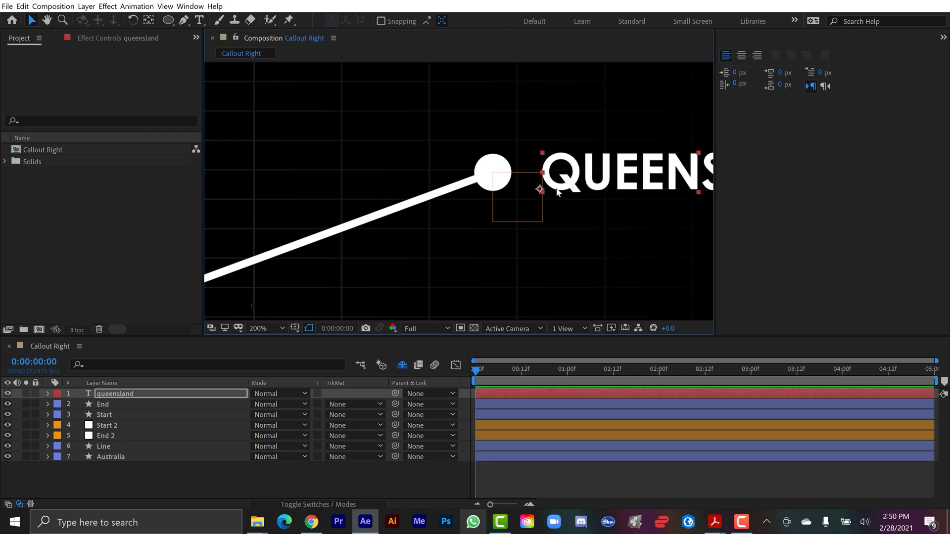
key(comma)
- Parent the queensland text layer to End 2
click(186, 465)
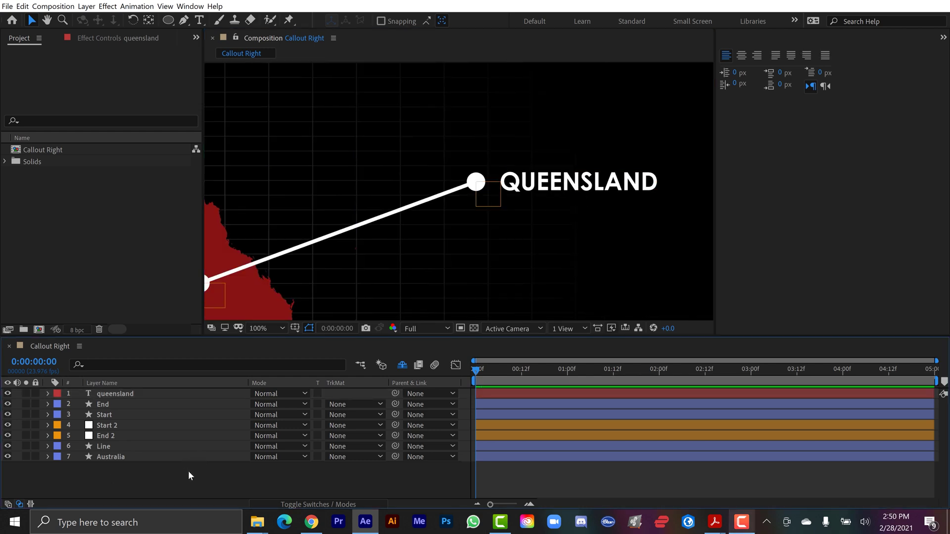
click(116, 393)
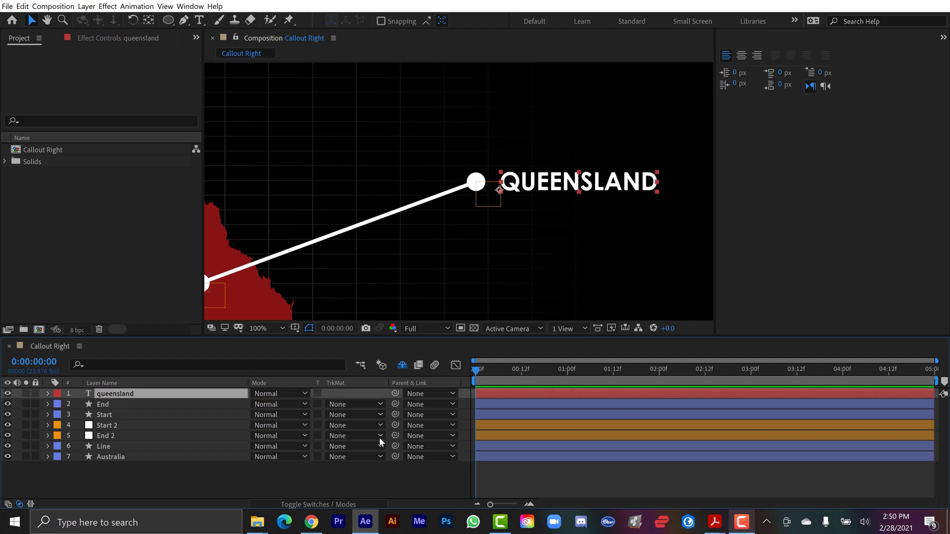
drag(395, 394, 105, 432)
- Drag the line's end point toward the map and nudge QUEENSLAND left against the dot
click(156, 471)
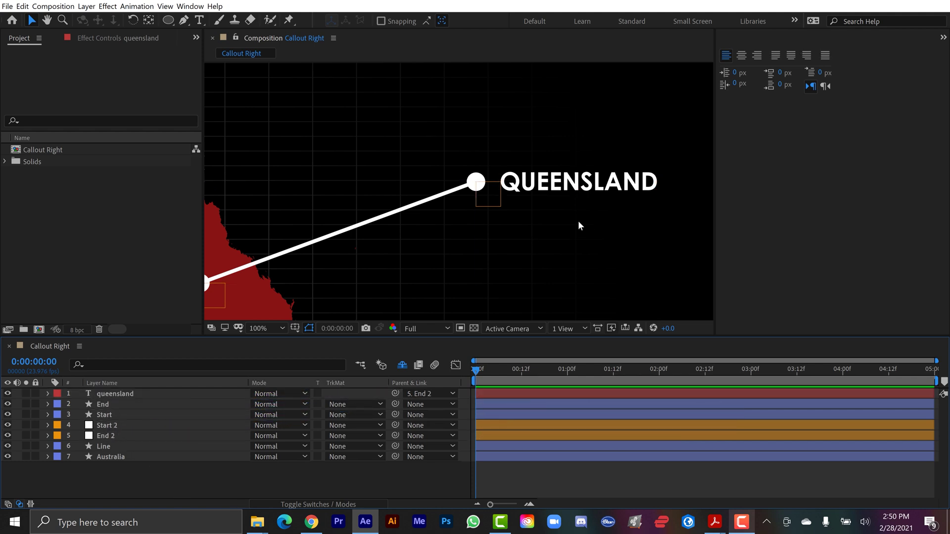
drag(492, 198, 455, 201)
drag(517, 214, 467, 226)
click(512, 179)
drag(512, 179, 495, 178)
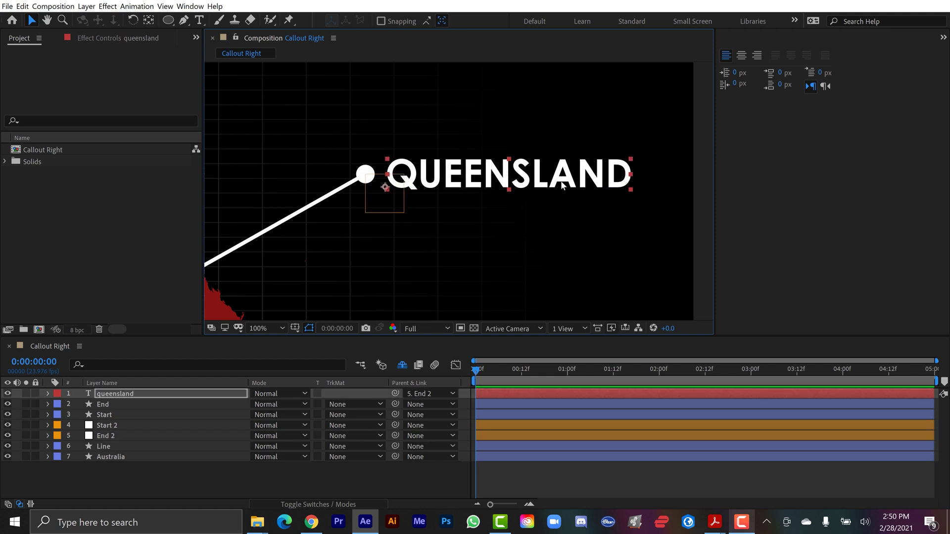
click(944, 38)
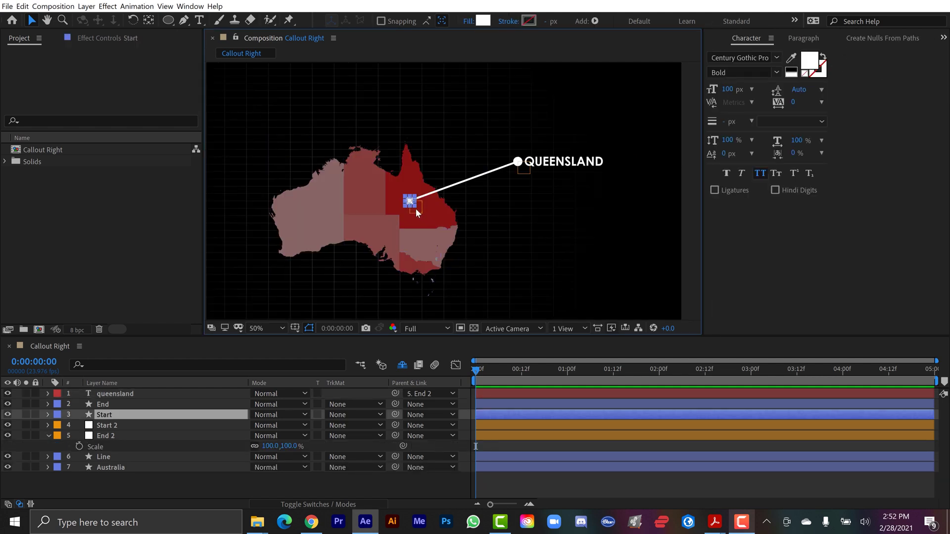
click(417, 210)
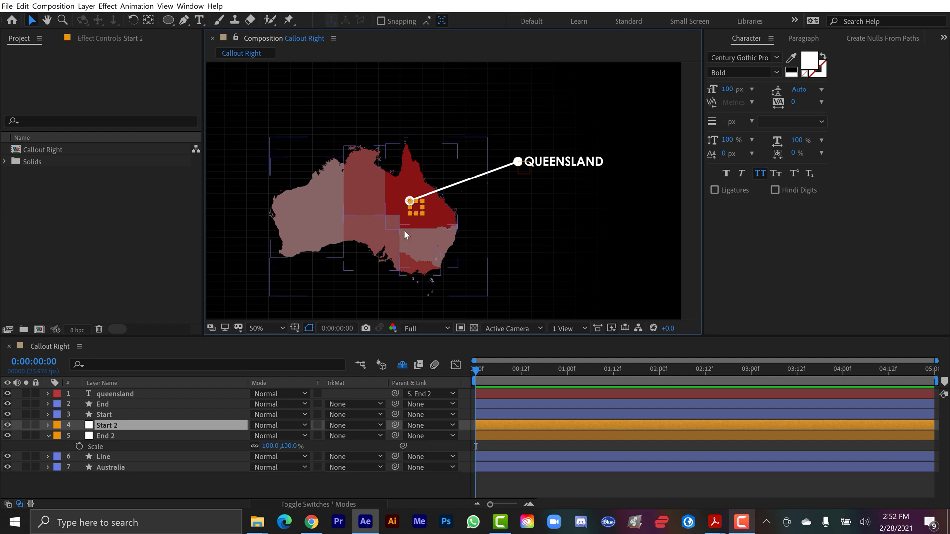
- Enlarge the Start 2 null by its corner handle, undoing an accidental move
drag(423, 215, 501, 275)
mouse_move(438, 249)
mouse_down()
mouse_move(391, 260)
mouse_move(421, 256)
mouse_up()
key(ctrl+z)
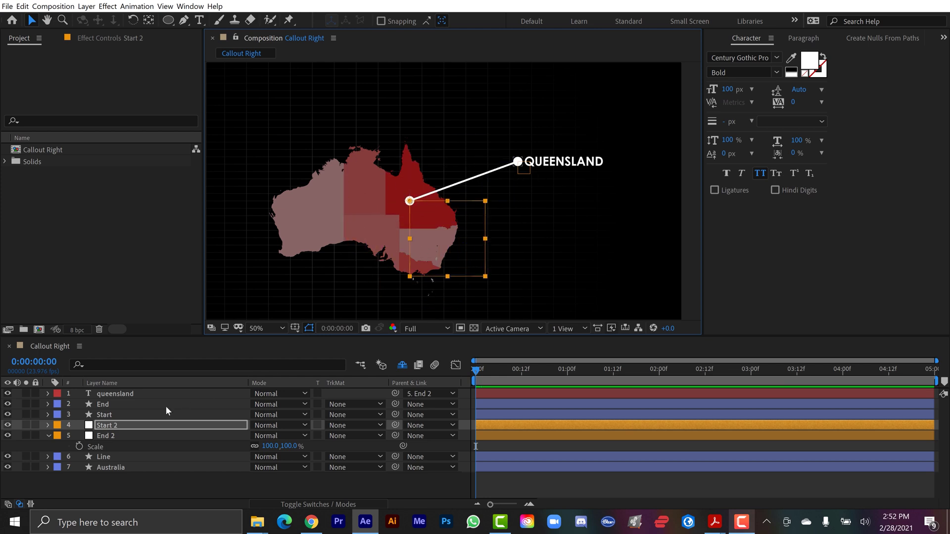
- Unparent QUEENSLAND, scale End 2 to 468%, then re-parent the text to End 2
click(405, 397)
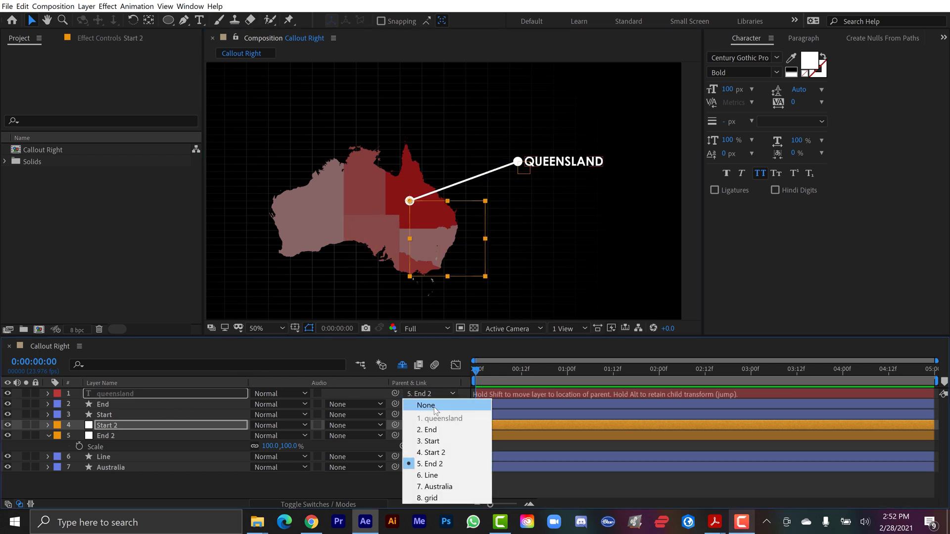
click(418, 403)
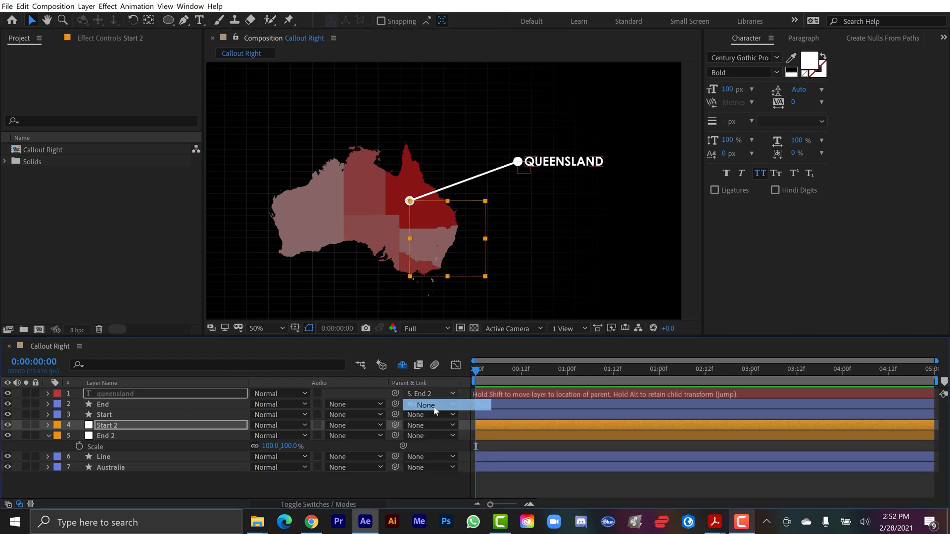
click(526, 170)
click(529, 174)
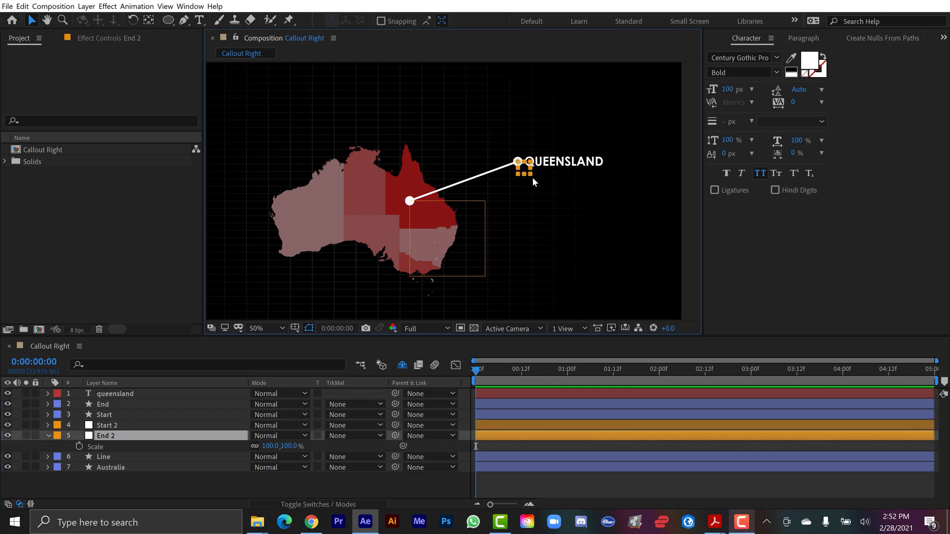
drag(536, 179, 573, 228)
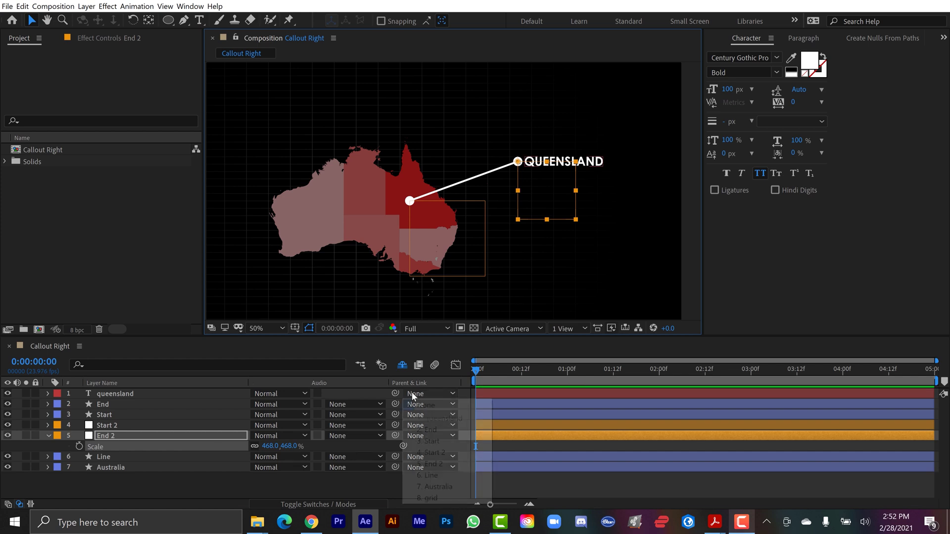
click(412, 392)
click(418, 460)
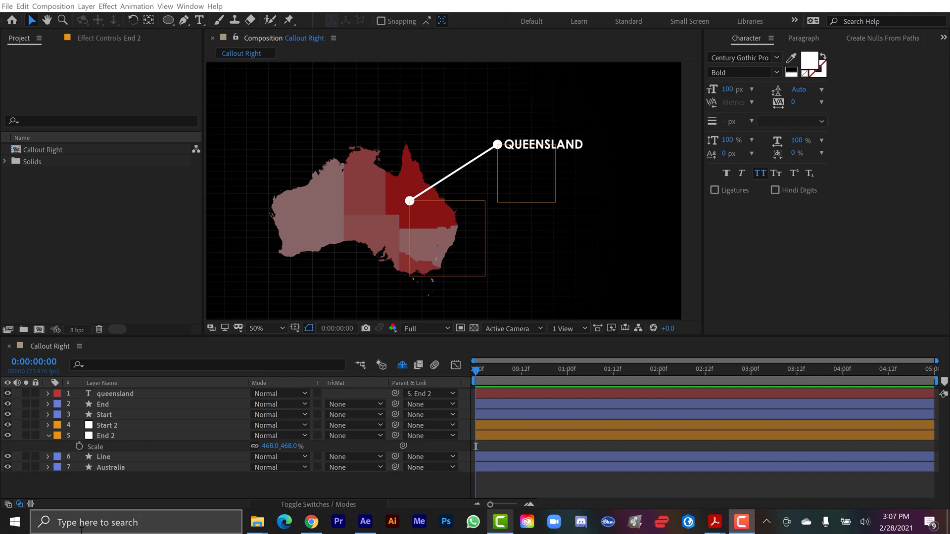
- Add a Trim Paths operator to the Line layer's contents
click(48, 435)
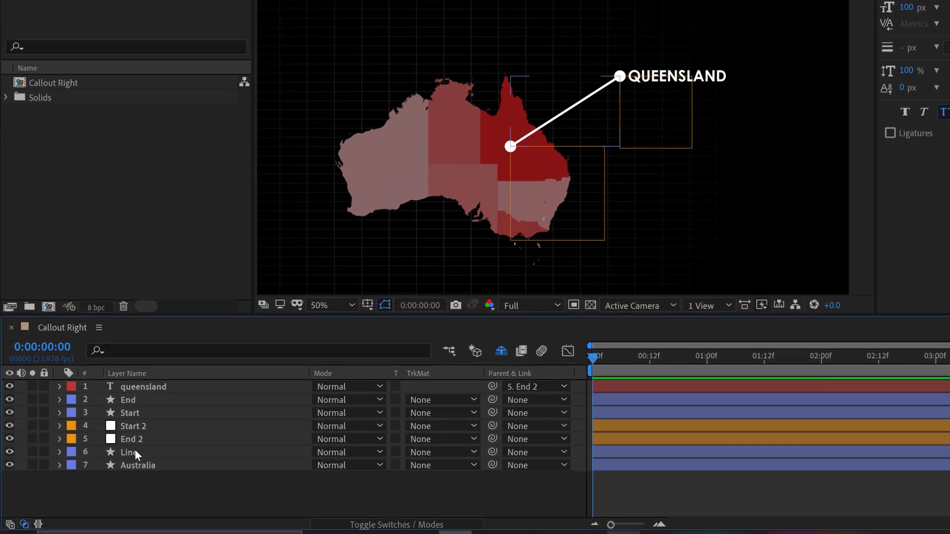
click(134, 451)
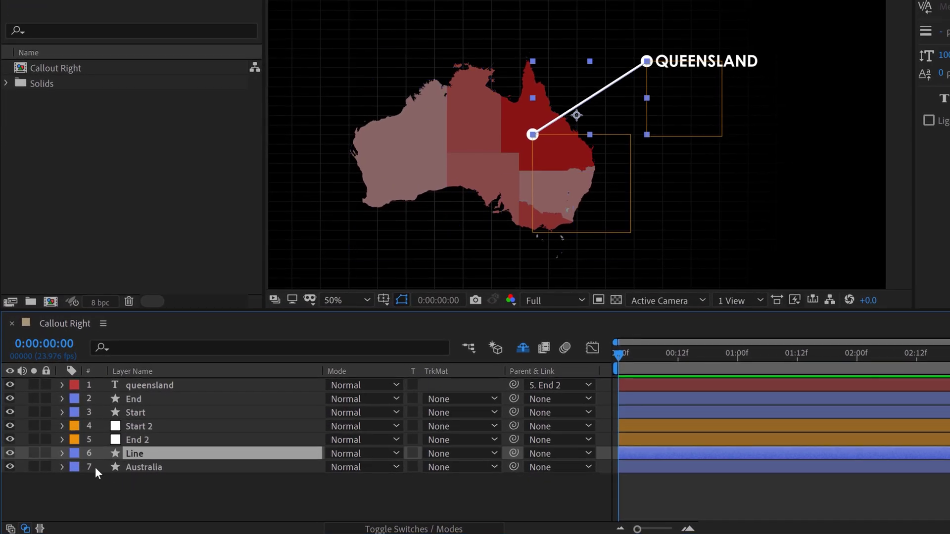
click(60, 452)
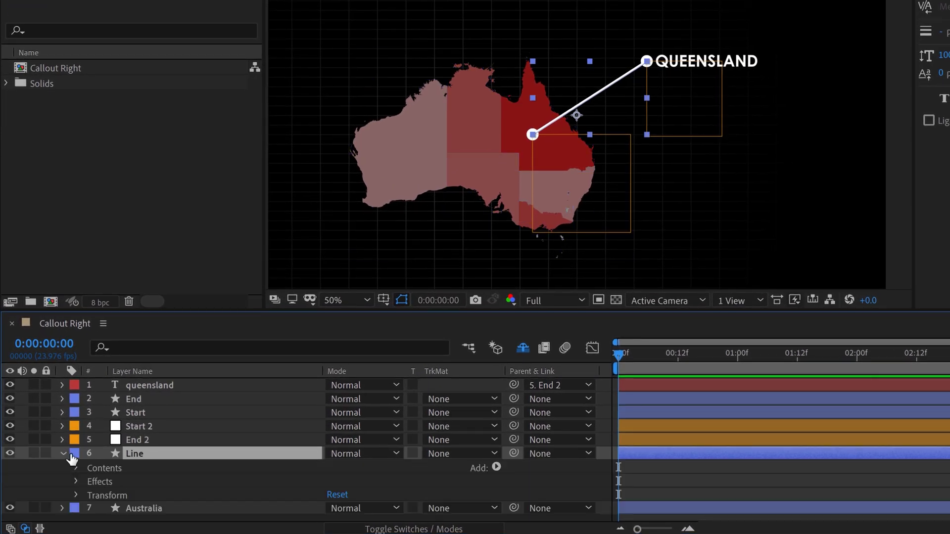
click(496, 468)
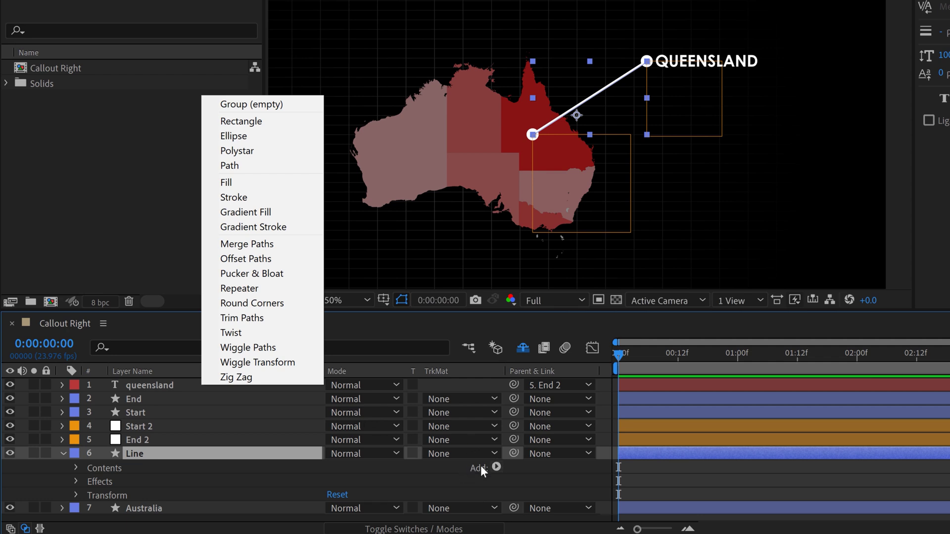
click(245, 318)
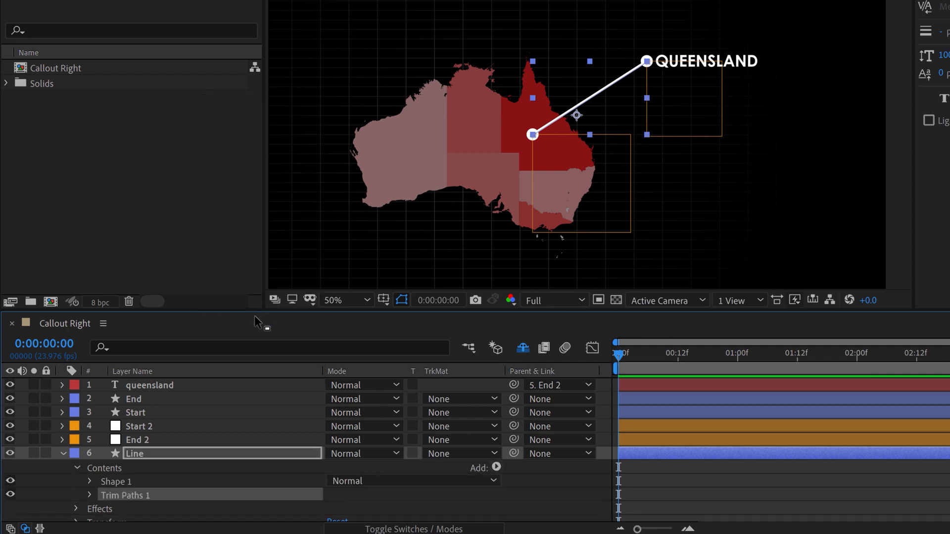
click(89, 494)
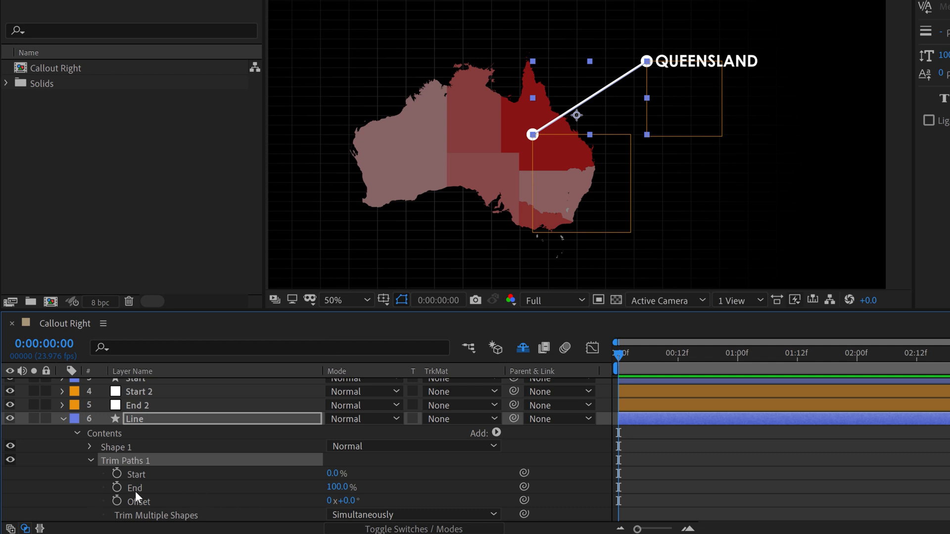
- Keyframe Trim Paths End at 100% at one second and 0% at frame 0, then preview
drag(643, 354, 618, 358)
click(117, 487)
drag(342, 488, 205, 480)
key(space)
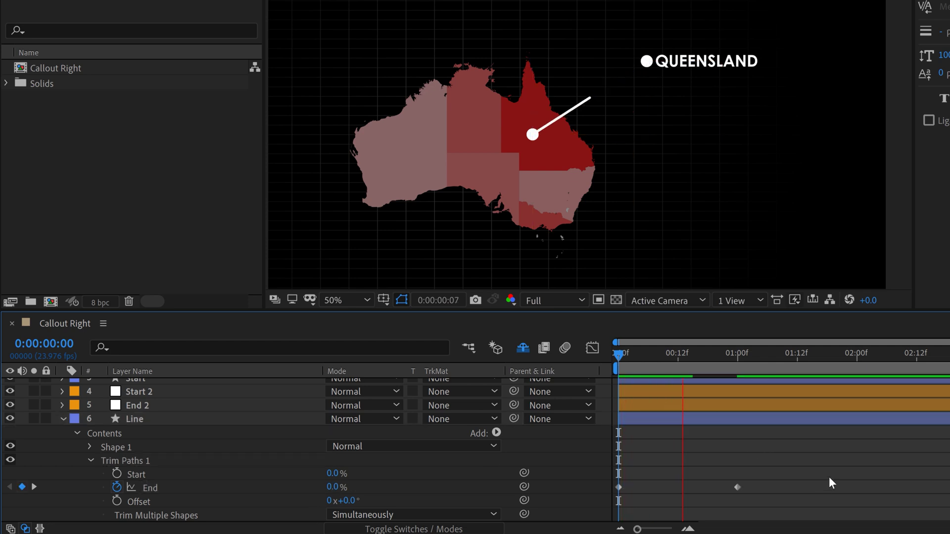
key(space)
drag(774, 474, 615, 486)
- Apply Easy Ease to both Trim Paths End keyframes
right_click(617, 485)
mouse_move(656, 478)
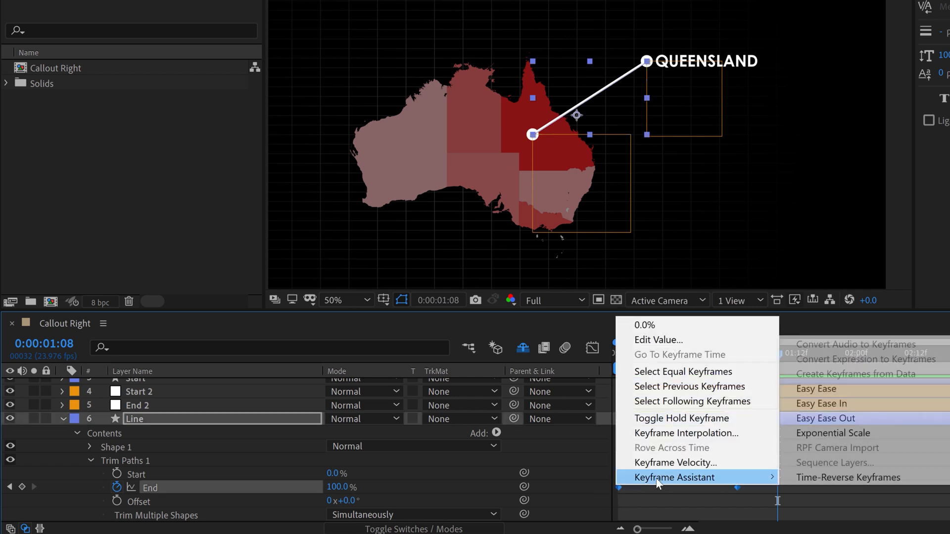
click(816, 389)
- Shape the End value curve to rise steeply and slow into 100%, then preview
click(593, 348)
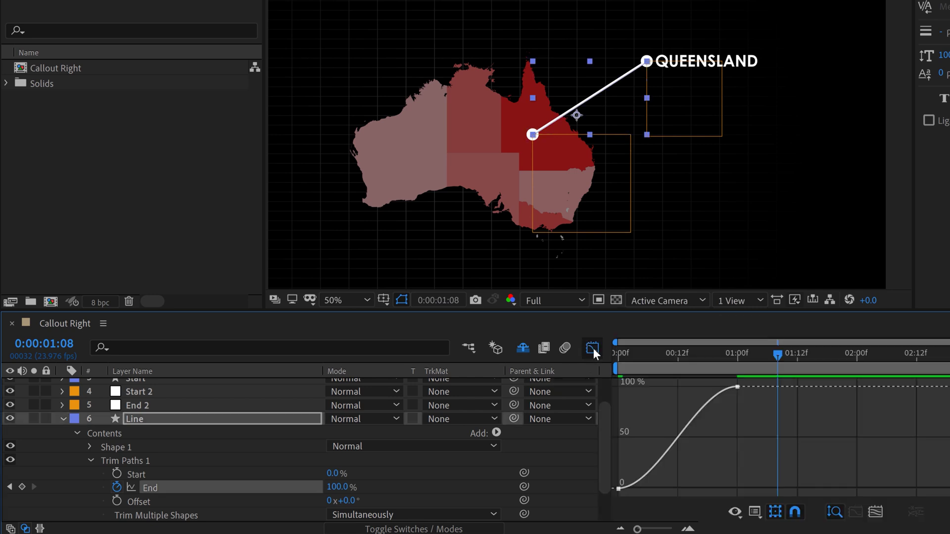
click(713, 398)
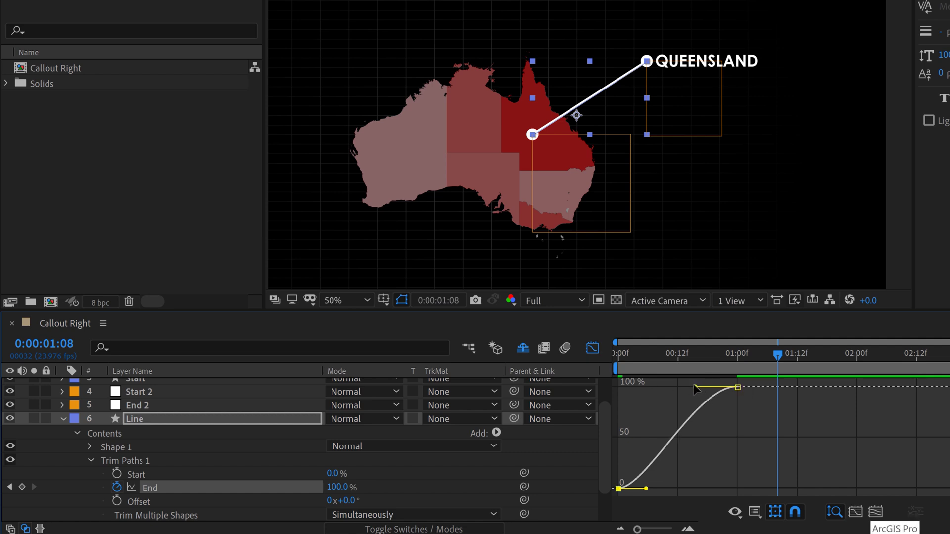
drag(690, 387, 640, 383)
drag(646, 489, 617, 487)
click(610, 355)
click(859, 420)
key(space)
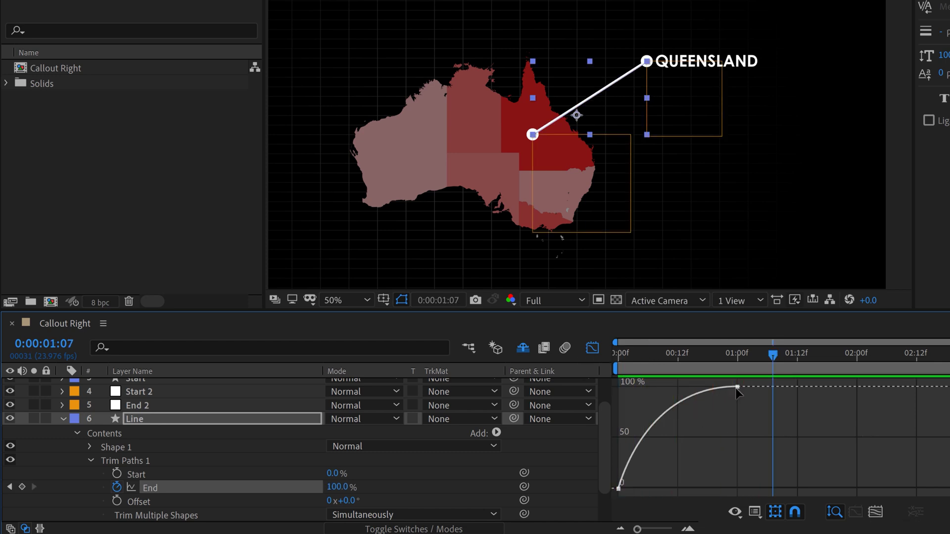
- Refine the final keyframe's ease and collapse the Line layer's properties
drag(737, 388, 640, 388)
key(shift+F3)
drag(647, 354, 618, 356)
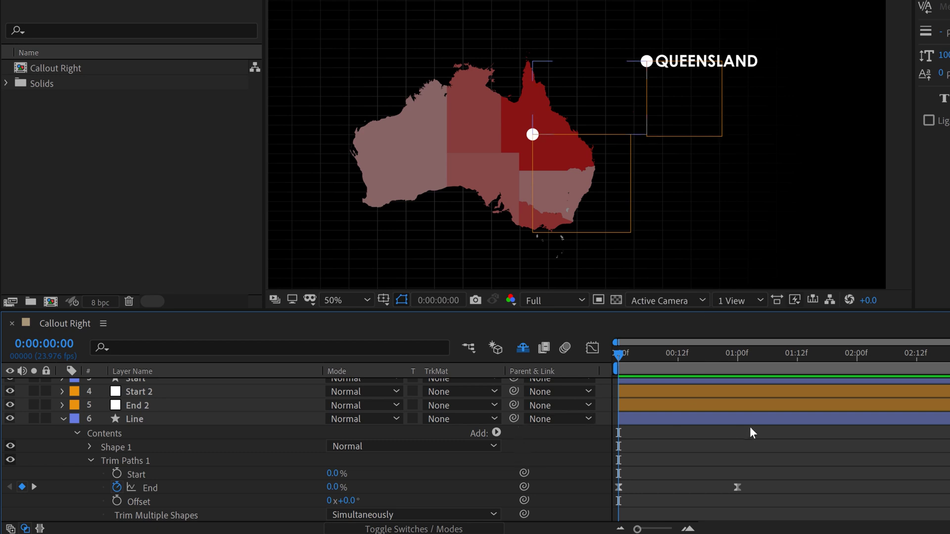
click(64, 419)
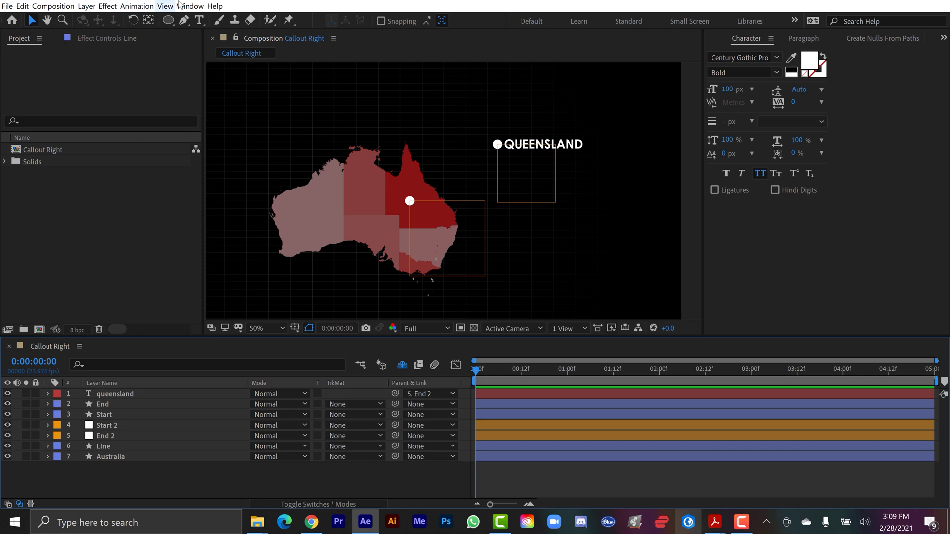
click(193, 7)
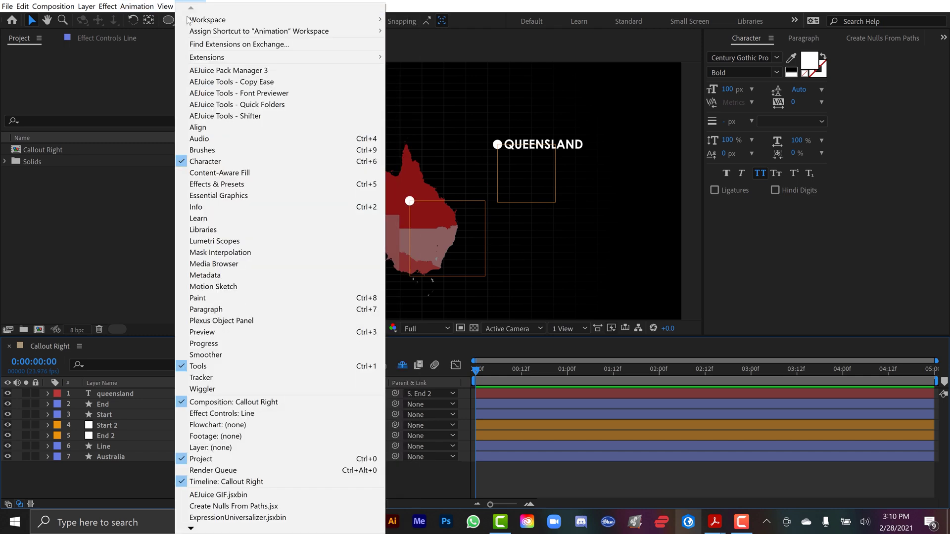
- Show the Effects & Presets panel and search for 'fade'
click(207, 184)
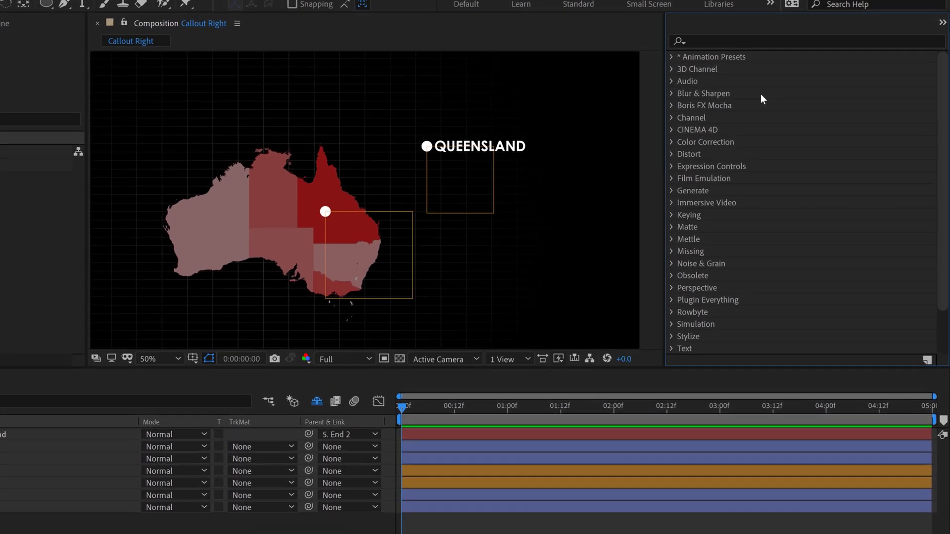
click(757, 54)
text(fade)
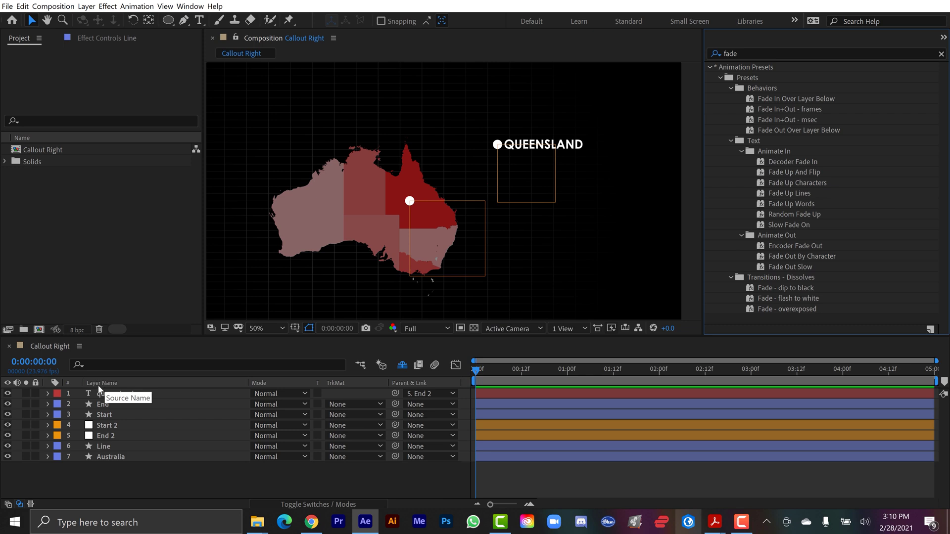
- Apply Fade In+Out - frames to the queensland, End and Start layers
click(106, 404)
ctrl+click(108, 413)
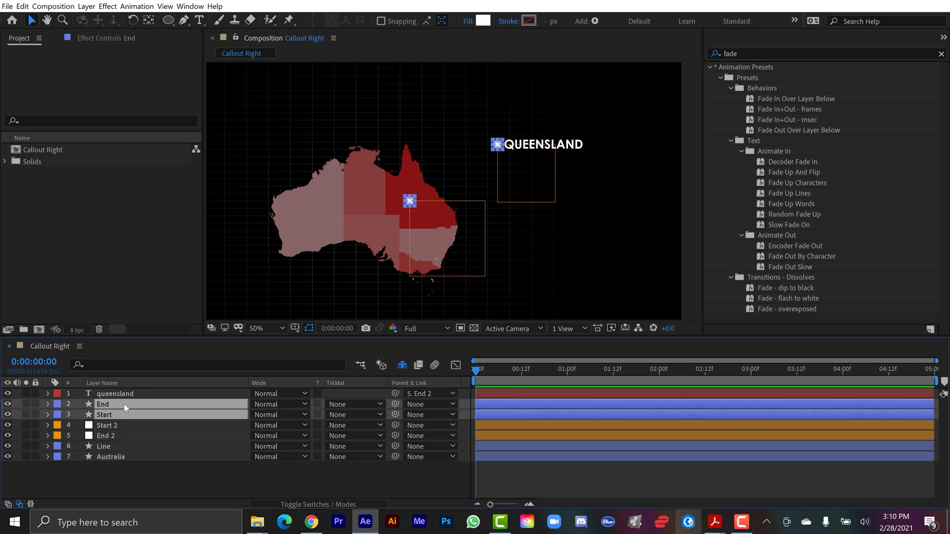
click(119, 394)
shift+click(110, 419)
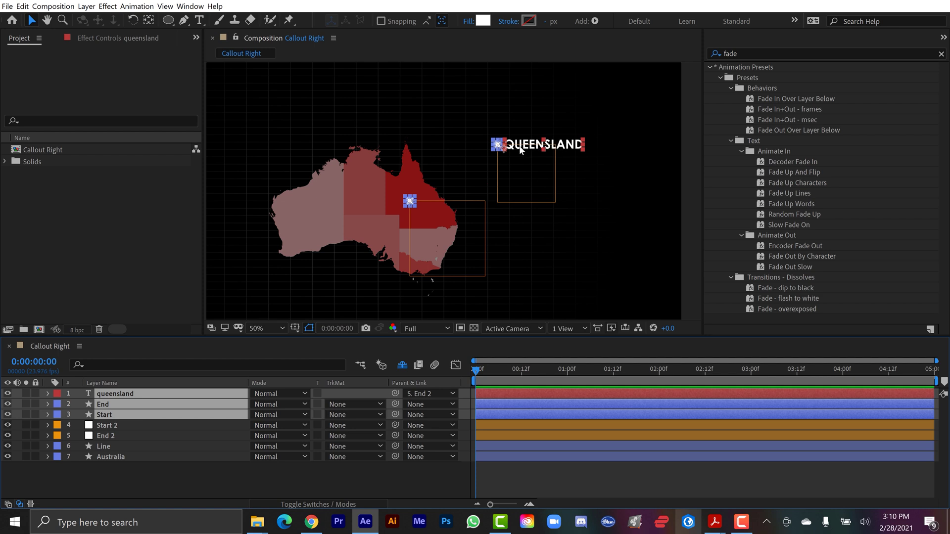
double_click(778, 109)
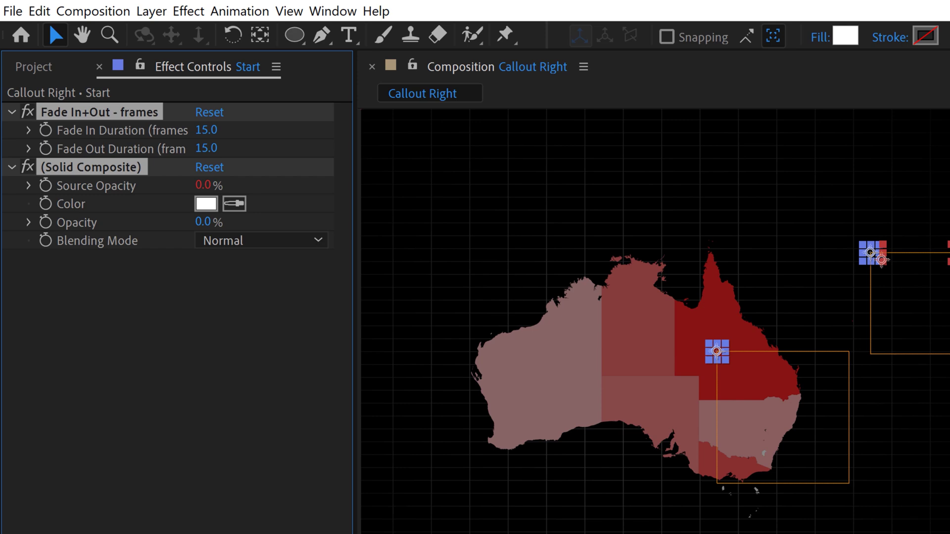
click(474, 403)
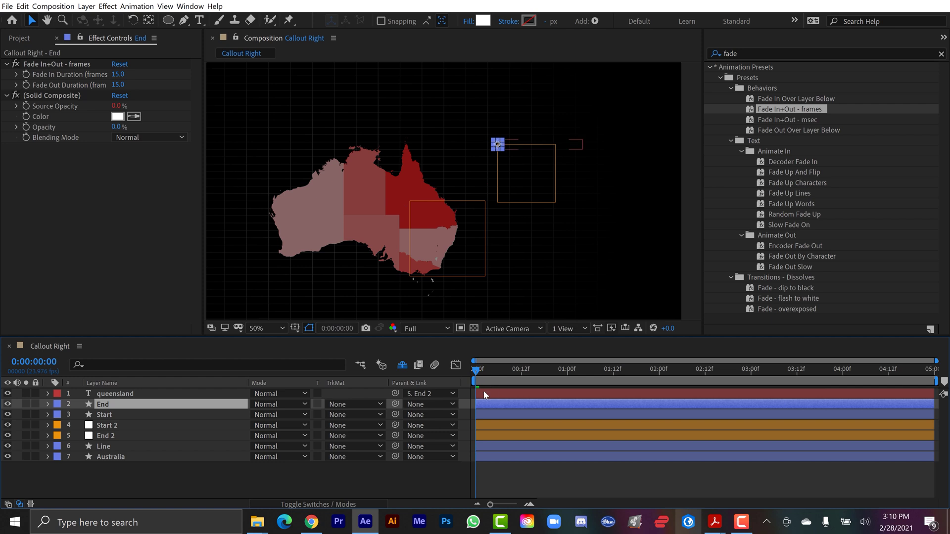
- Set the Start layer's fade in and fade out durations to 5 frames and preview
key(space)
key(space)
click(106, 414)
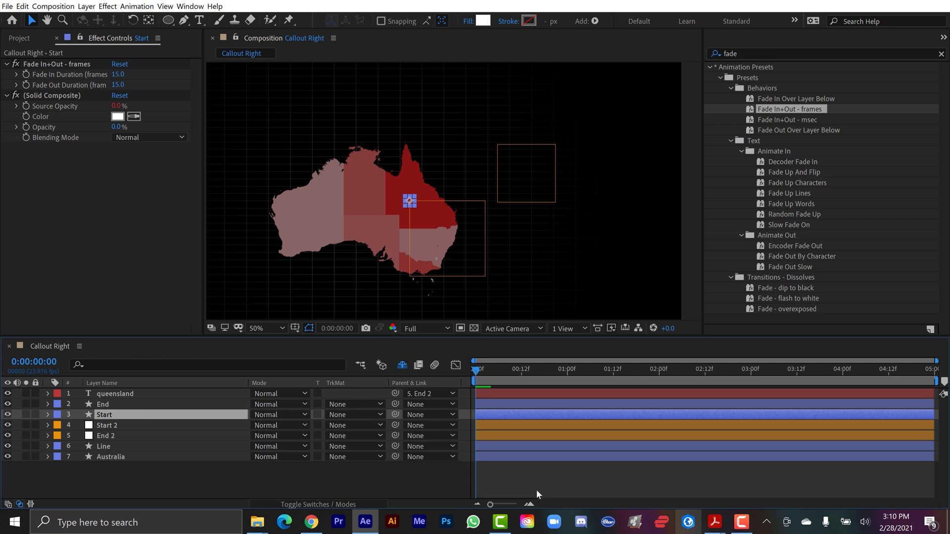
click(537, 493)
click(500, 414)
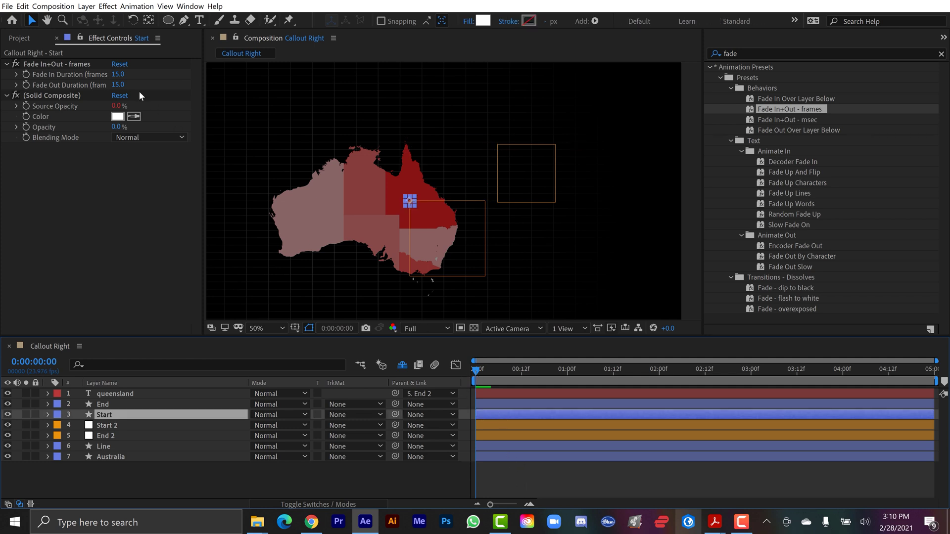
click(118, 75)
text(5)
key(Tab)
text(5)
key(Return)
click(523, 466)
key(space)
key(space)
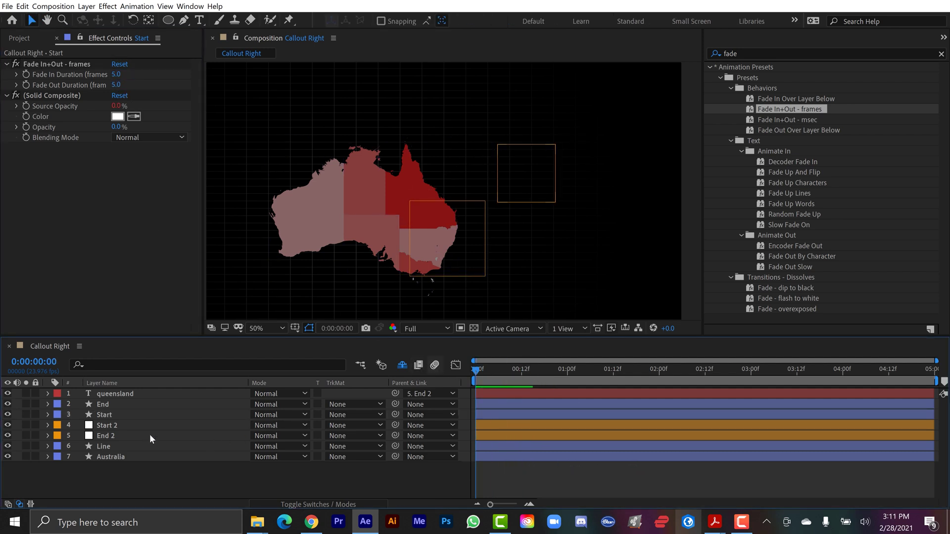
- Shift the Line's Trim Paths End keyframes later and go to frame 22
click(108, 446)
key(u)
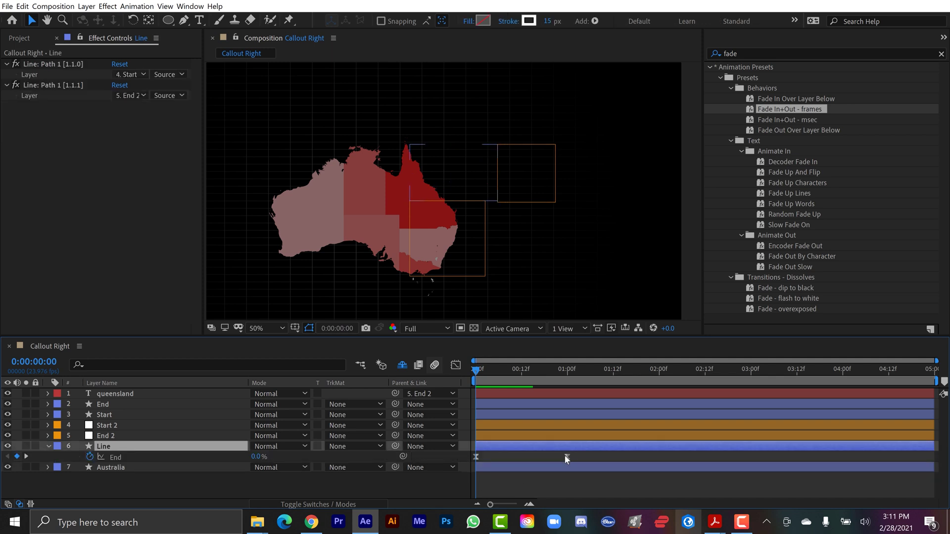
drag(573, 461, 491, 457)
click(534, 485)
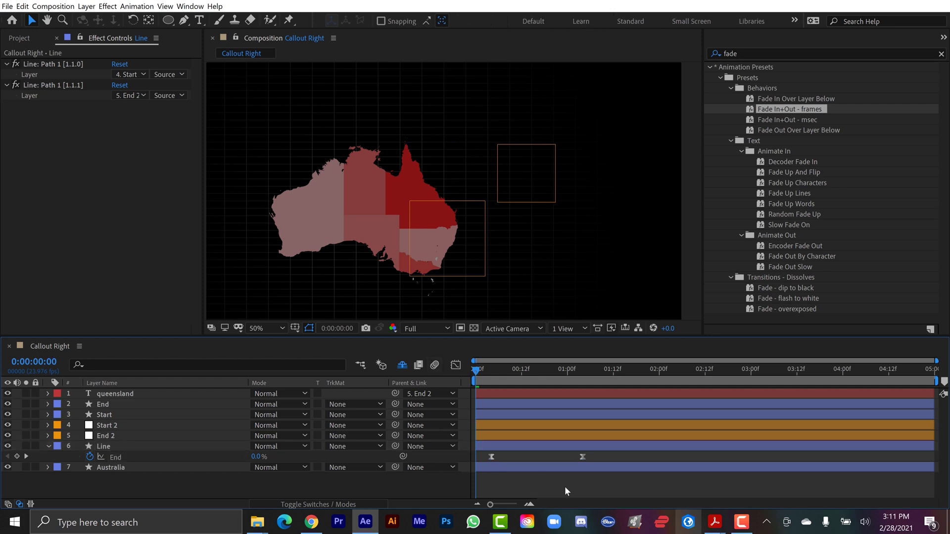
key(space)
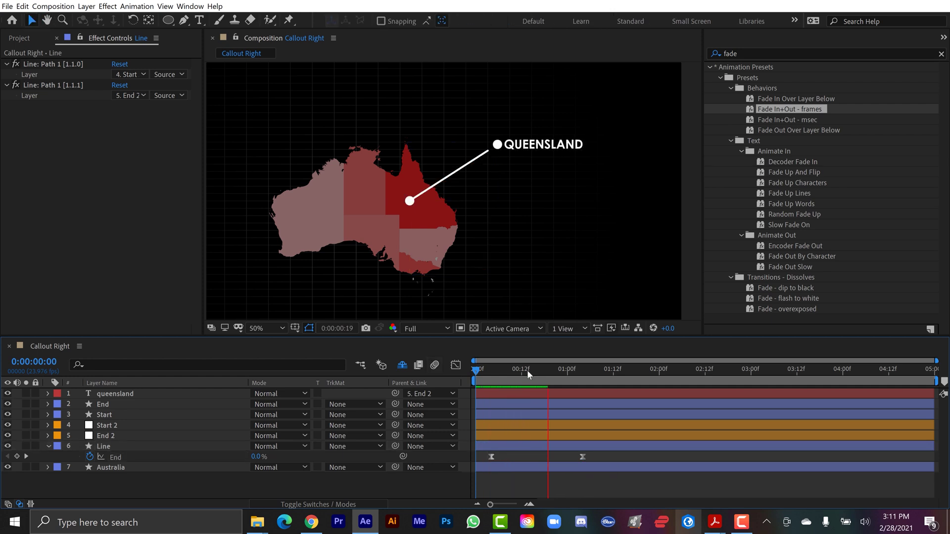
drag(545, 369, 557, 366)
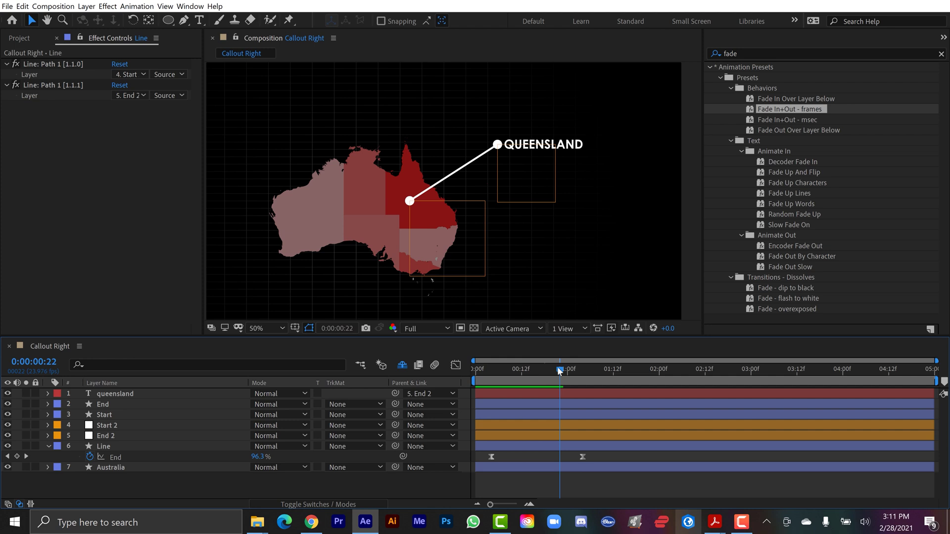
- Trim the End and queensland layers to start at frame 22, then preview from the beginning
click(107, 405)
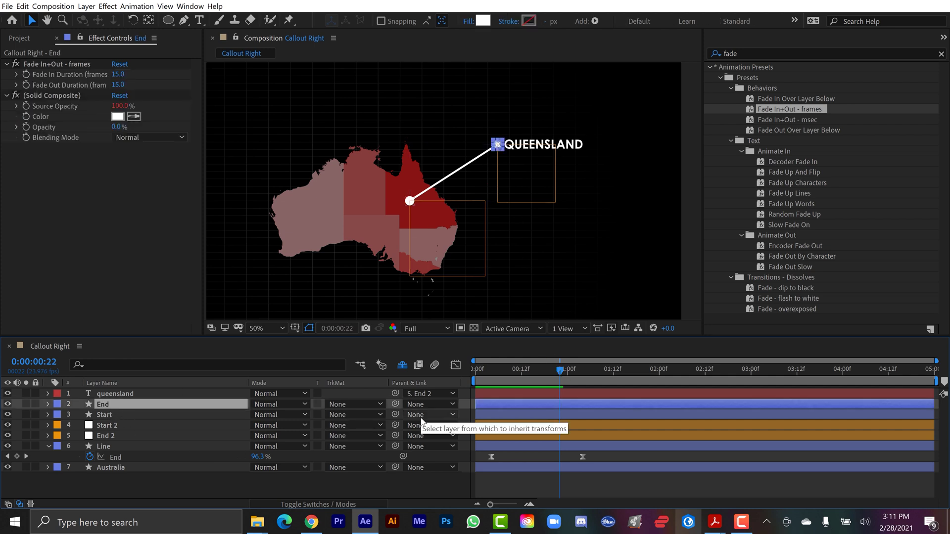
key(alt+bracketleft)
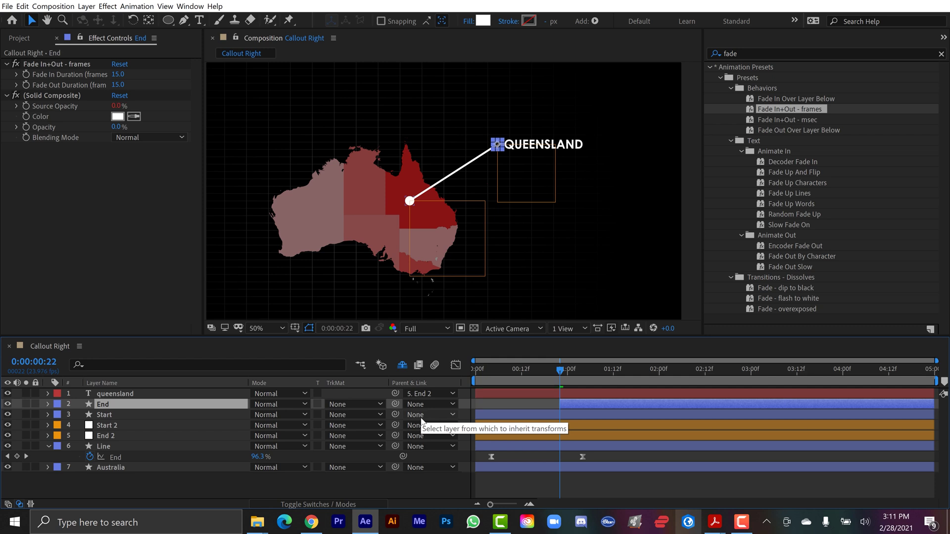
click(148, 393)
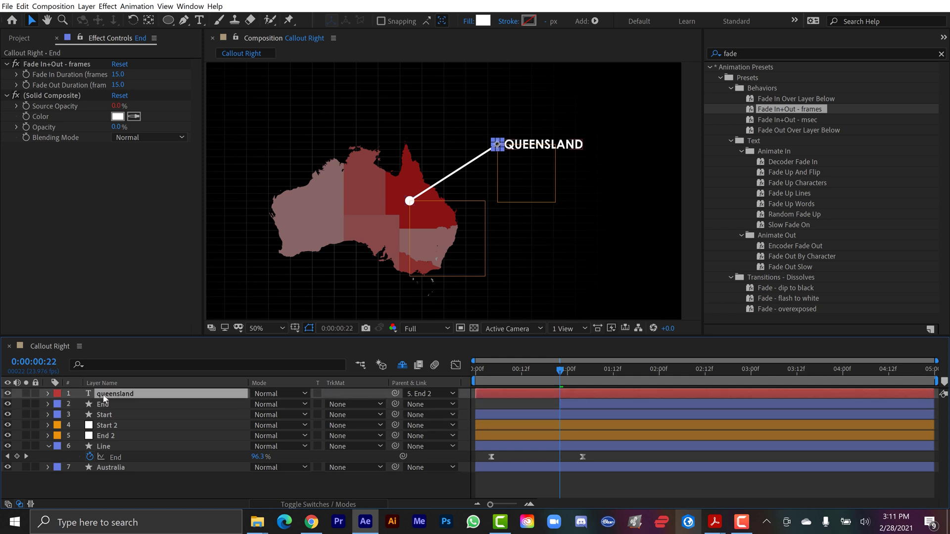
key(alt+bracketleft)
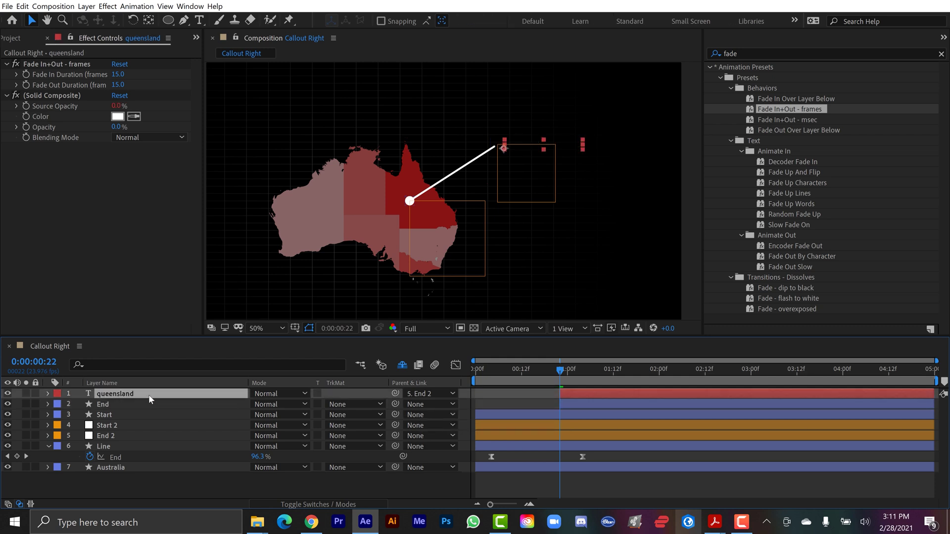
key(F2)
key(Page_Up)
key(Home)
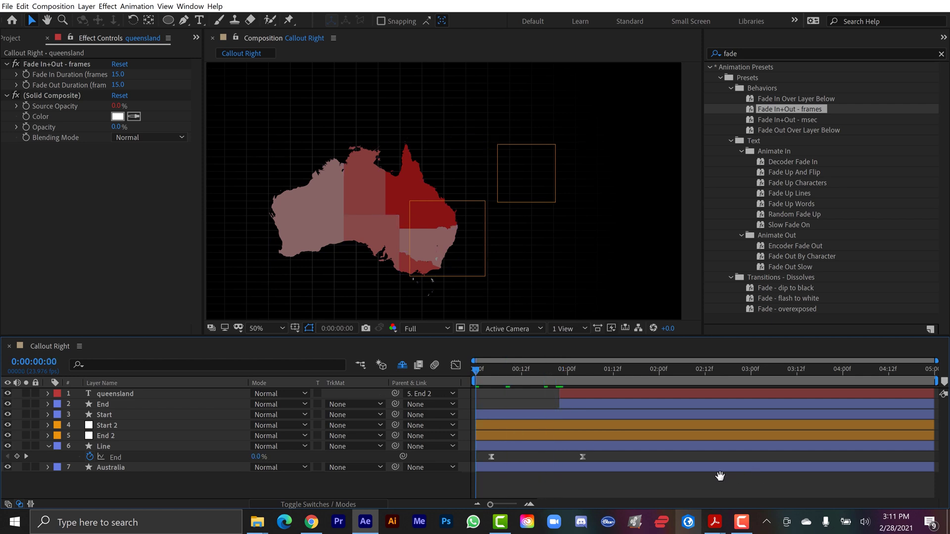
key(space)
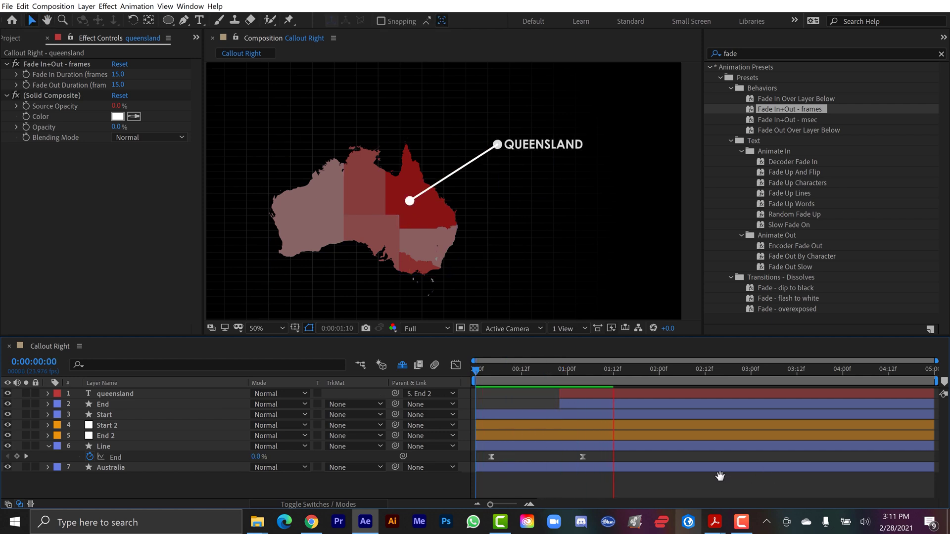
- Set the queensland text's Fade In Duration to 10 frames and preview from the start
click(565, 393)
click(573, 402)
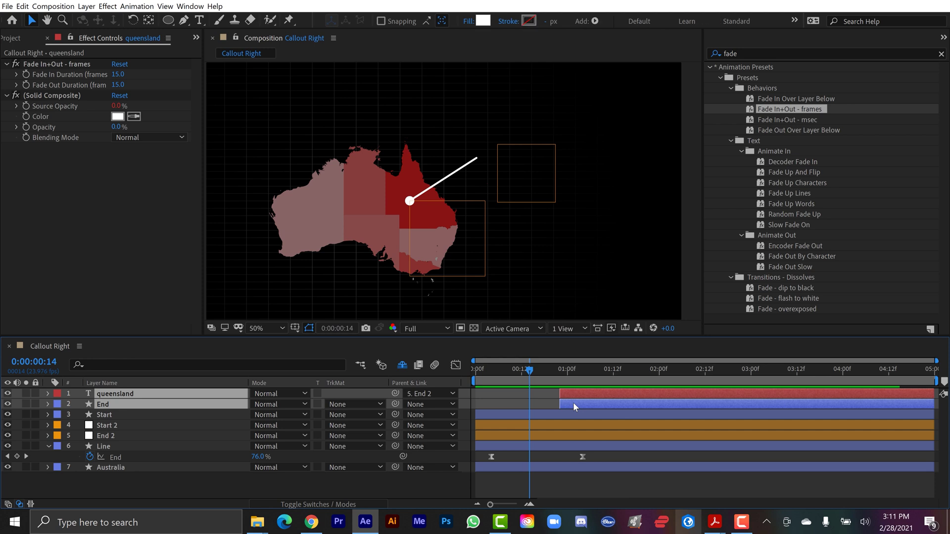
key(F2)
click(565, 401)
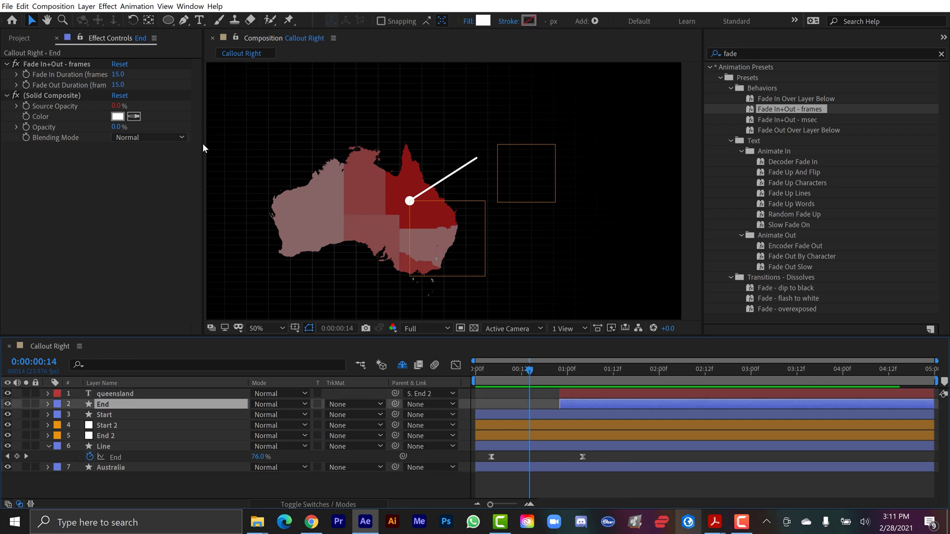
key(ctrl+Up)
click(119, 74)
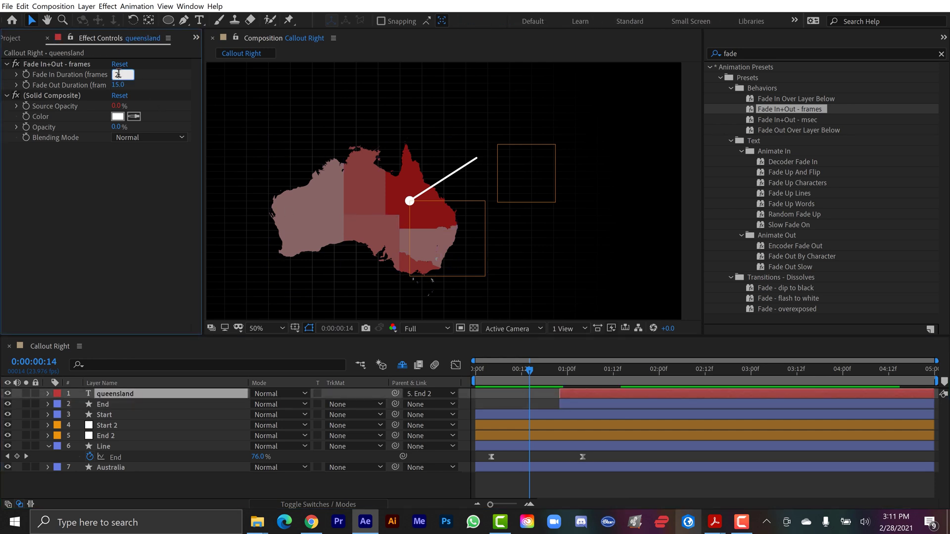
text(10)
key(Return)
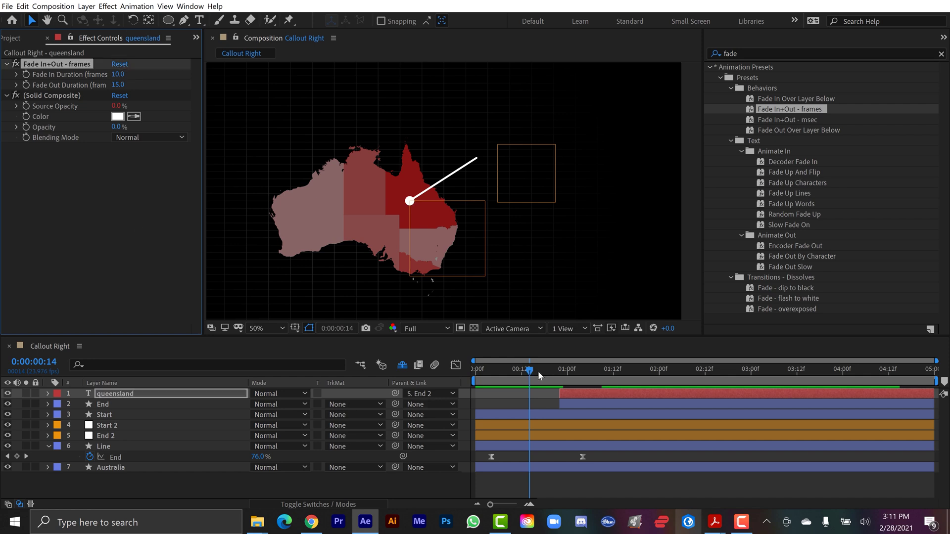
key(Home)
key(space)
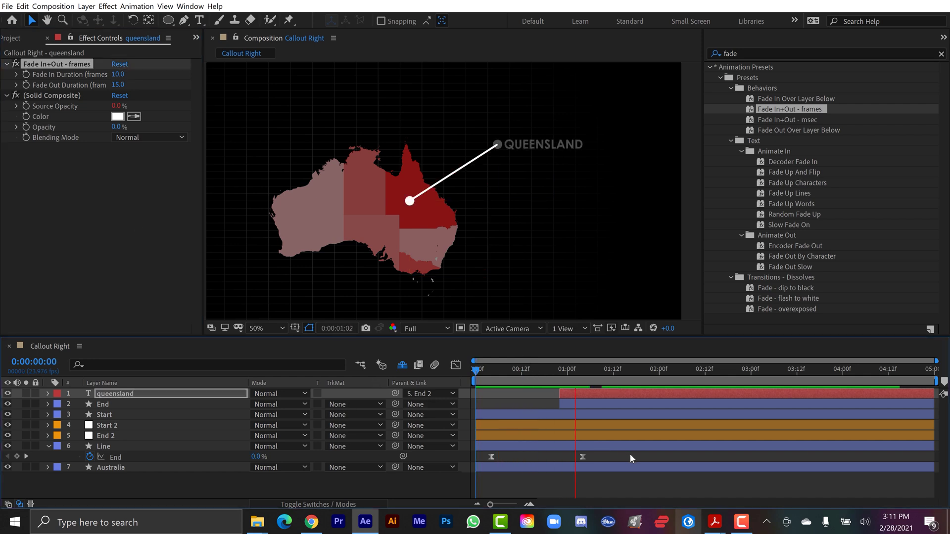
key(space)
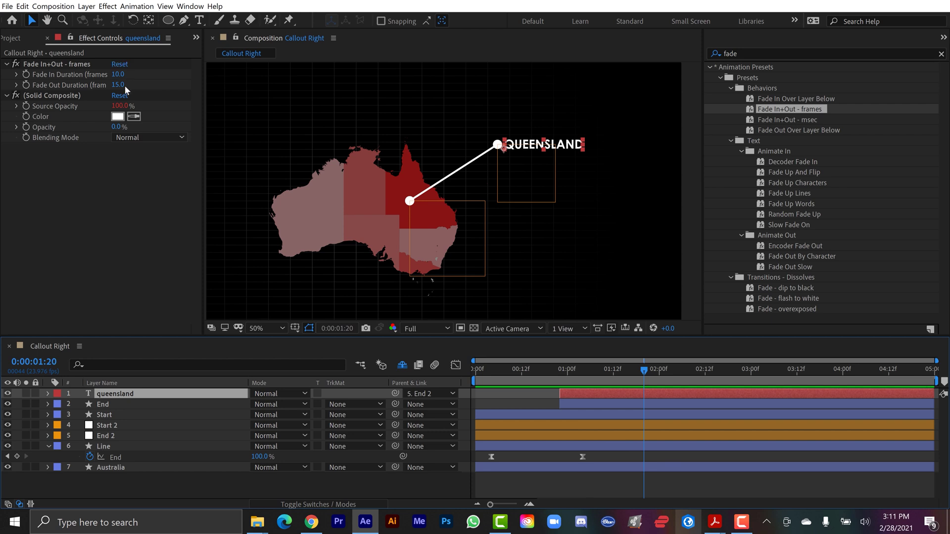
- Cut the End marker's fade-out duration to 10 frames and preview the result
click(124, 85)
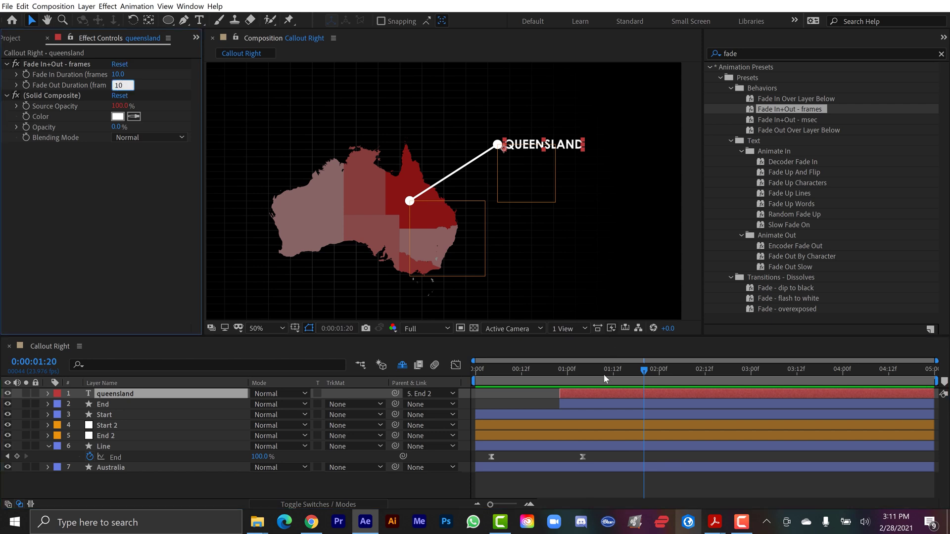
click(575, 403)
click(124, 85)
text(10)
key(Return)
key(space)
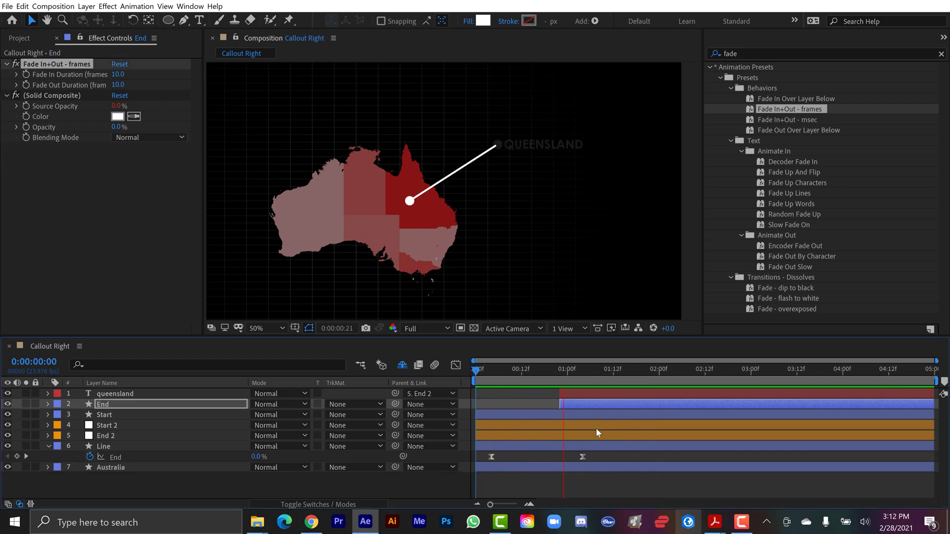
- Paste copies of the Line's Trim Paths End keyframes, time-reverse them, and shift them to about 0:00:03:18
key(space)
drag(591, 461, 461, 470)
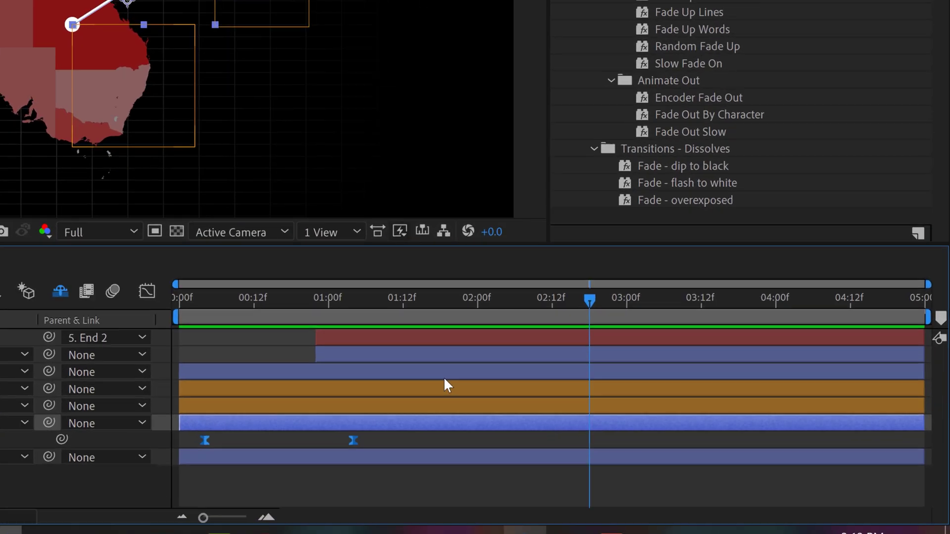
key(ctrl+v)
right_click(506, 431)
mouse_move(551, 426)
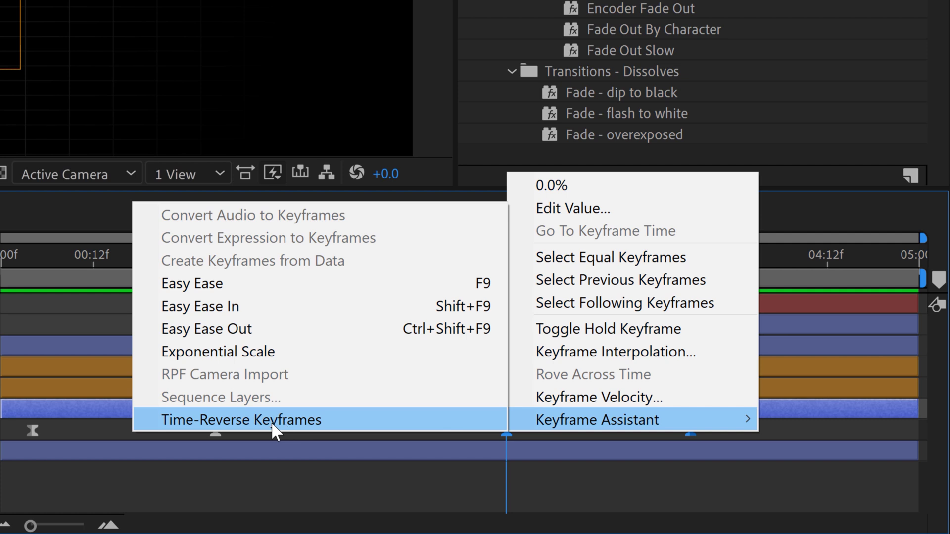
click(224, 422)
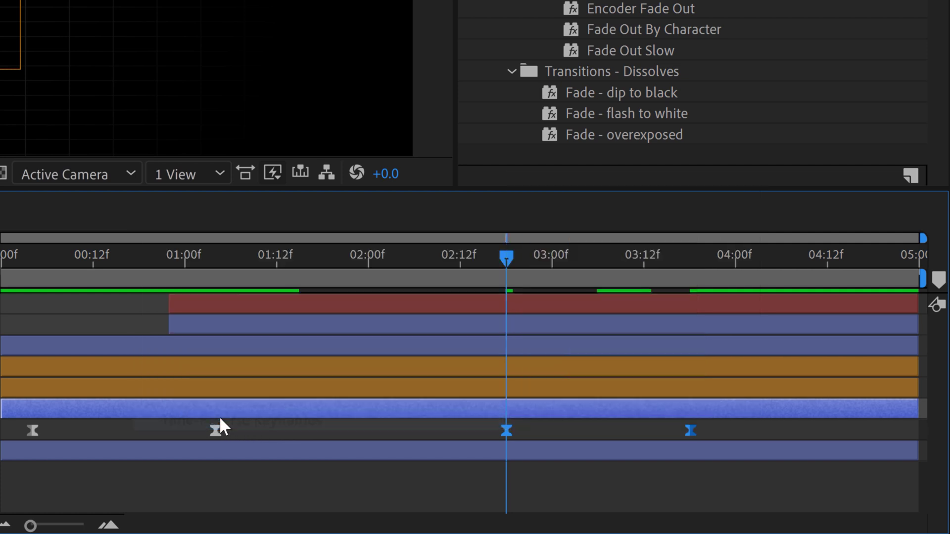
drag(693, 430, 887, 435)
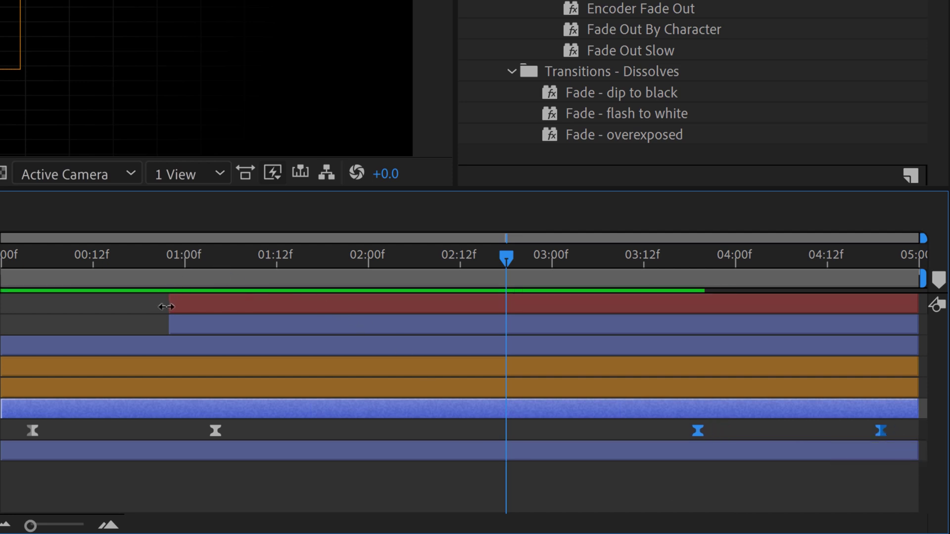
- Move the playhead a few frames past 4 seconds, just after the first retract keyframe
click(214, 257)
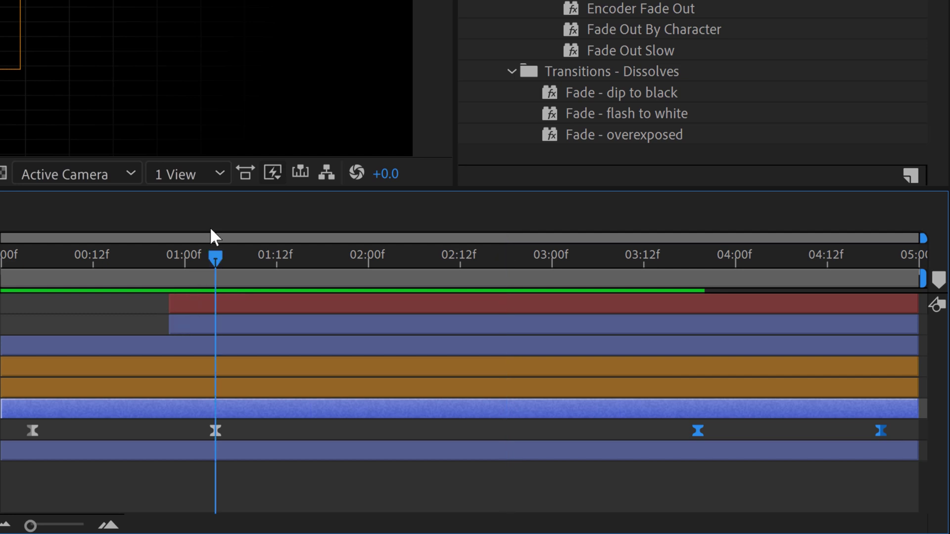
key(Page_Up)
key(Page_Up)
key(Page_Up)
key(Page_Up)
key(Page_Up)
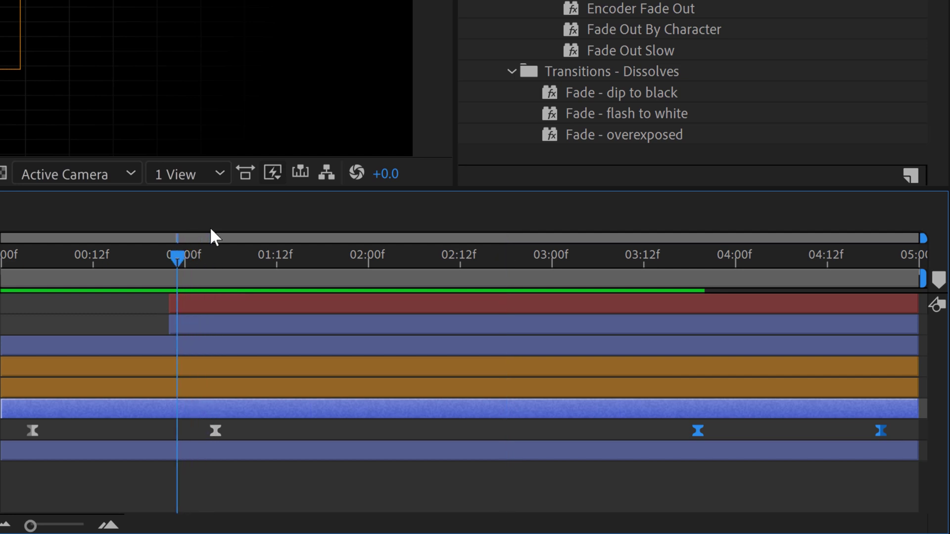
key(Page_Up)
click(699, 252)
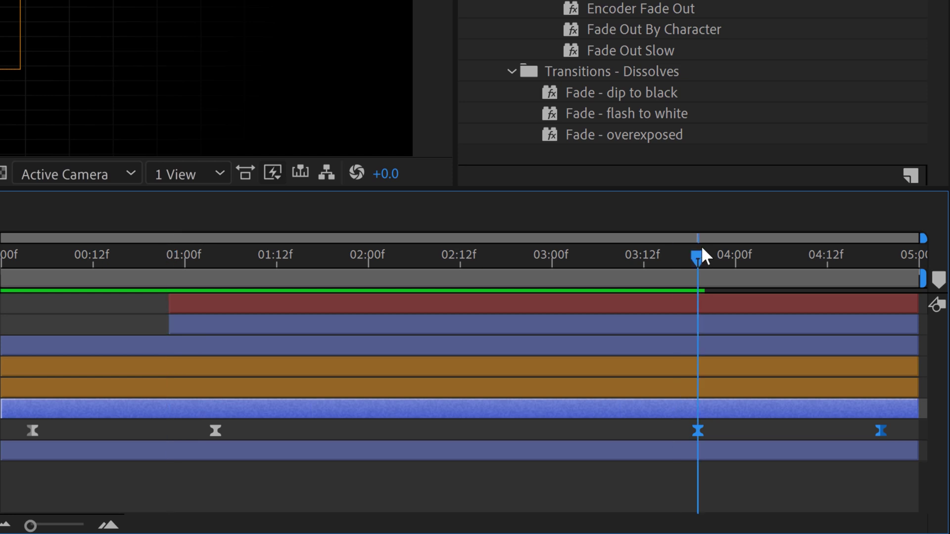
key(Page_Down)
key(Page_Down)
key(Page_Down)
key(Page_Down)
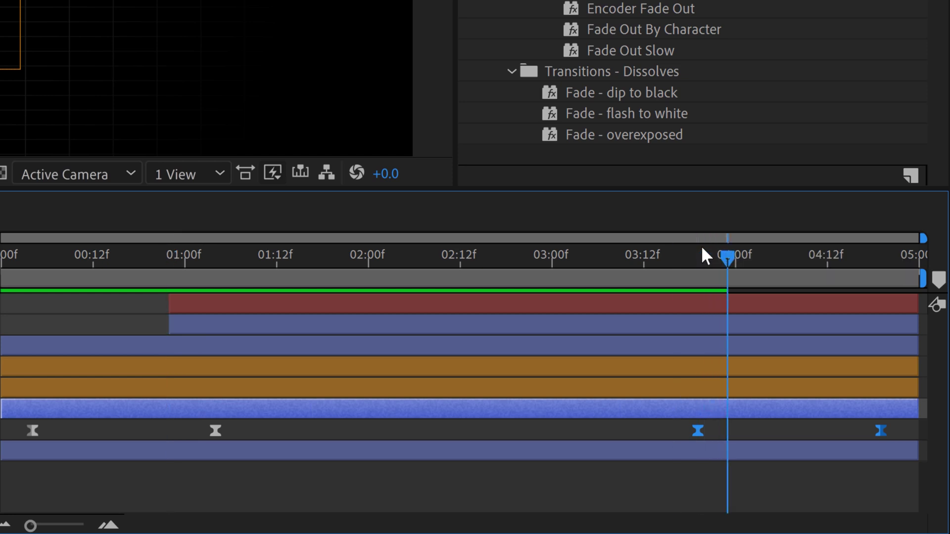
key(Page_Down)
key(Page_Down)
key(Page_Down)
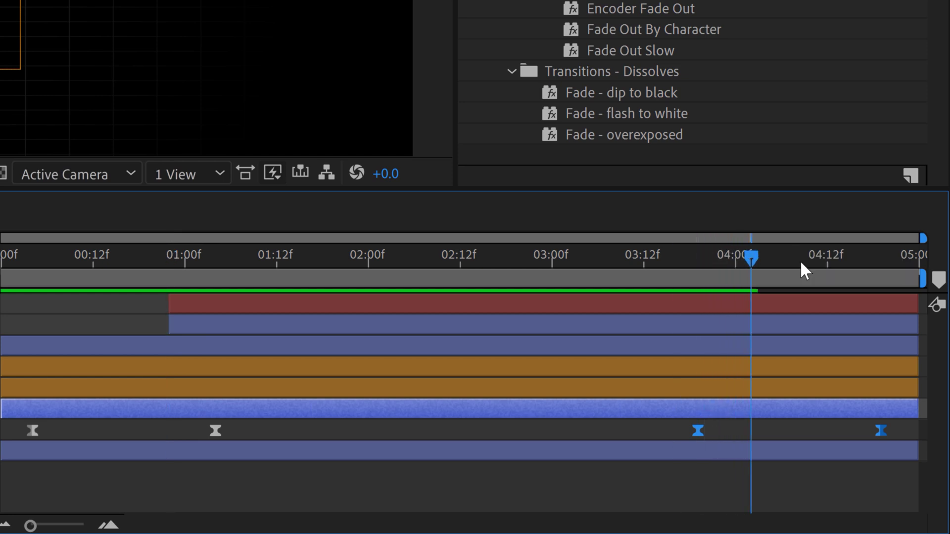
- Trim the QUEENSLAND text and End layers' out points to the current time, then preview
click(732, 303)
shift+click(731, 323)
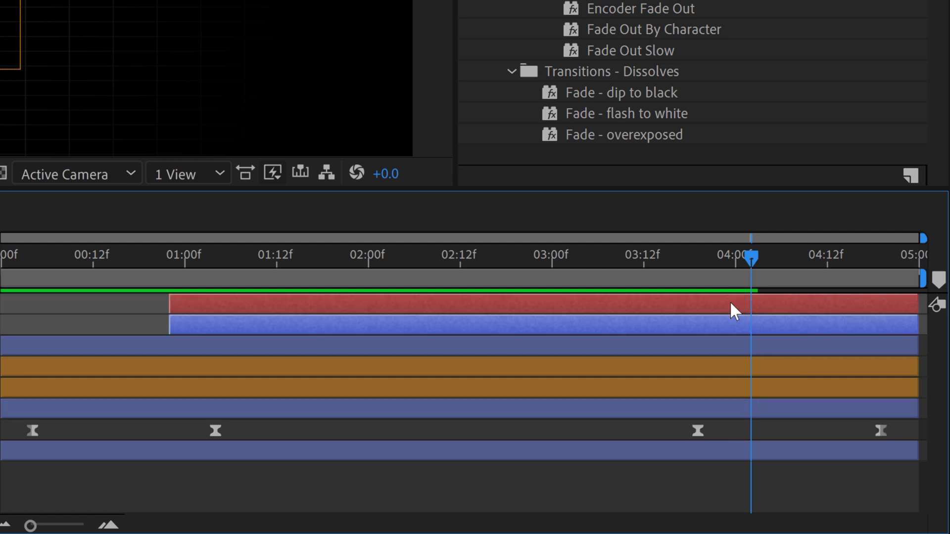
key(alt+bracketright)
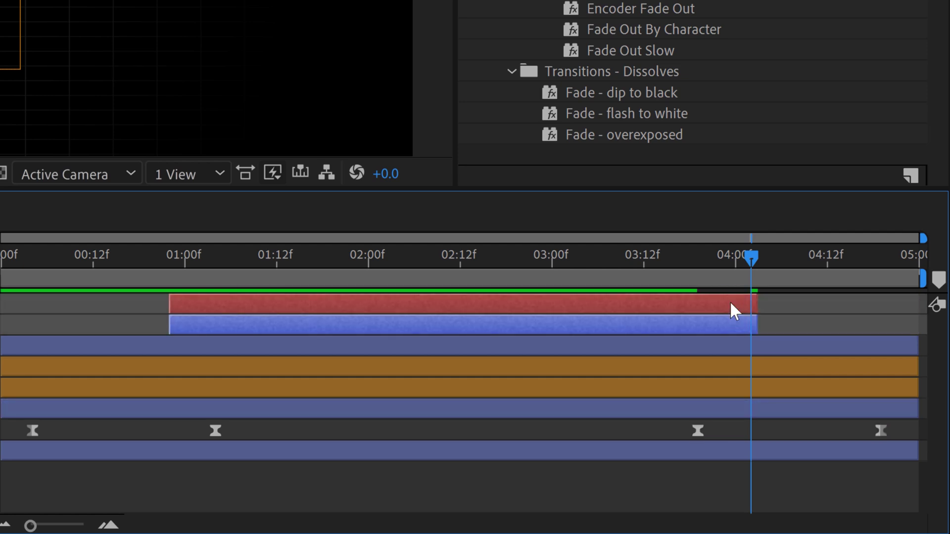
click(660, 490)
drag(751, 262, 231, 277)
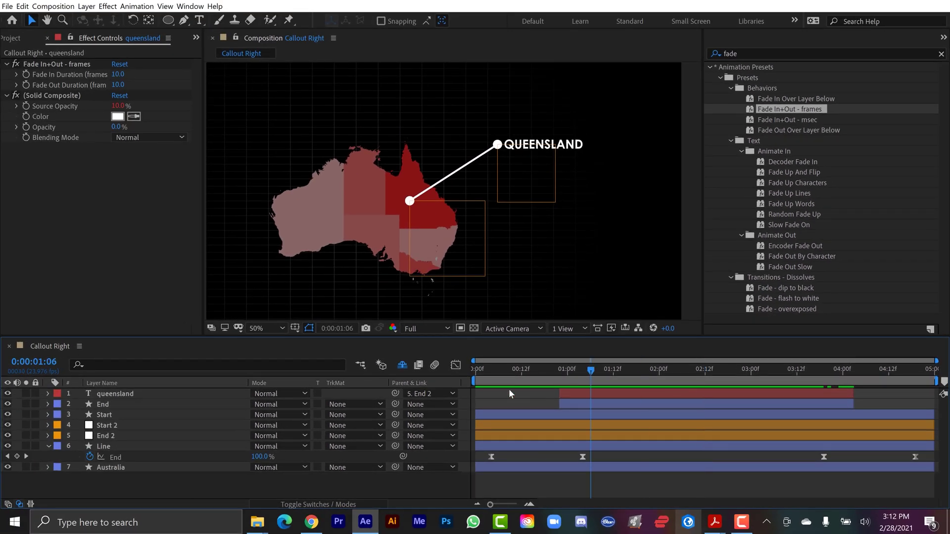
key(Home)
key(space)
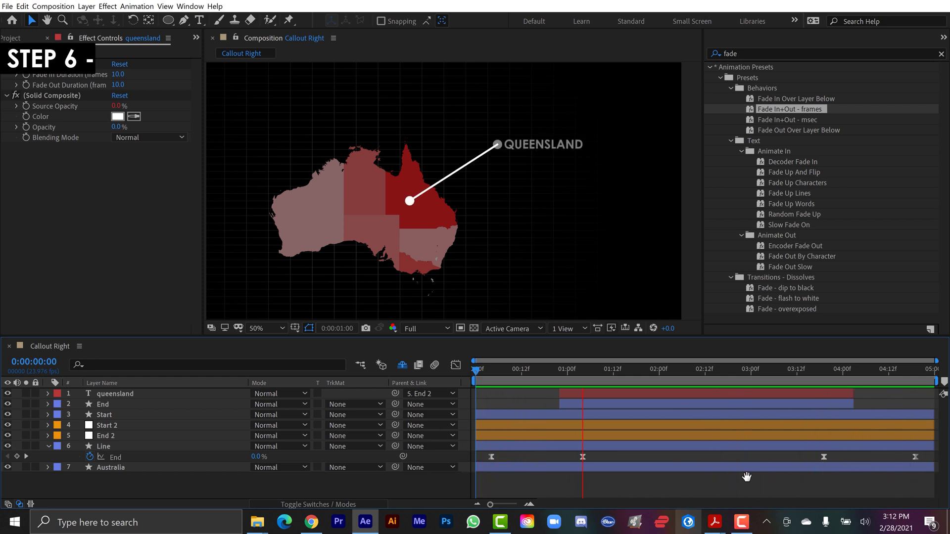
key(space)
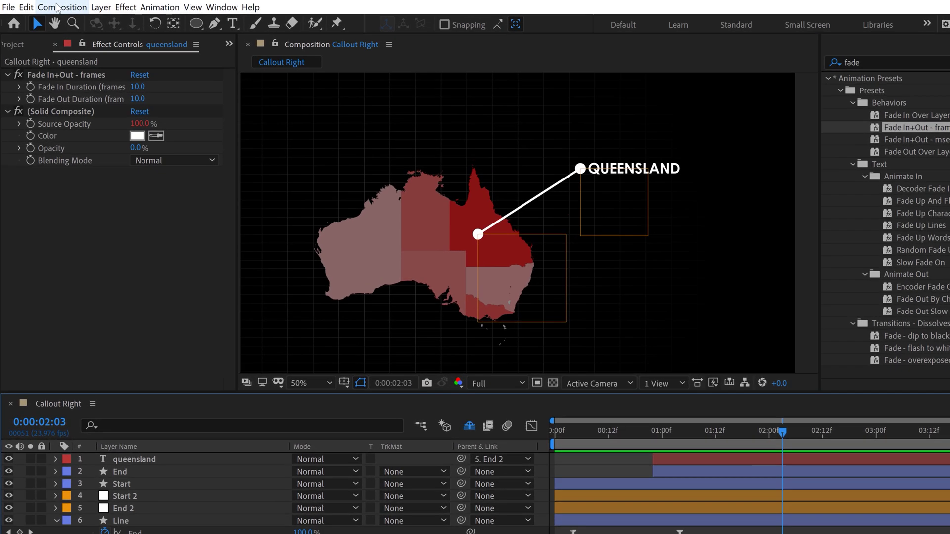
- Create a Responsive Design intro region and extend it just past 01:00f
click(53, 6)
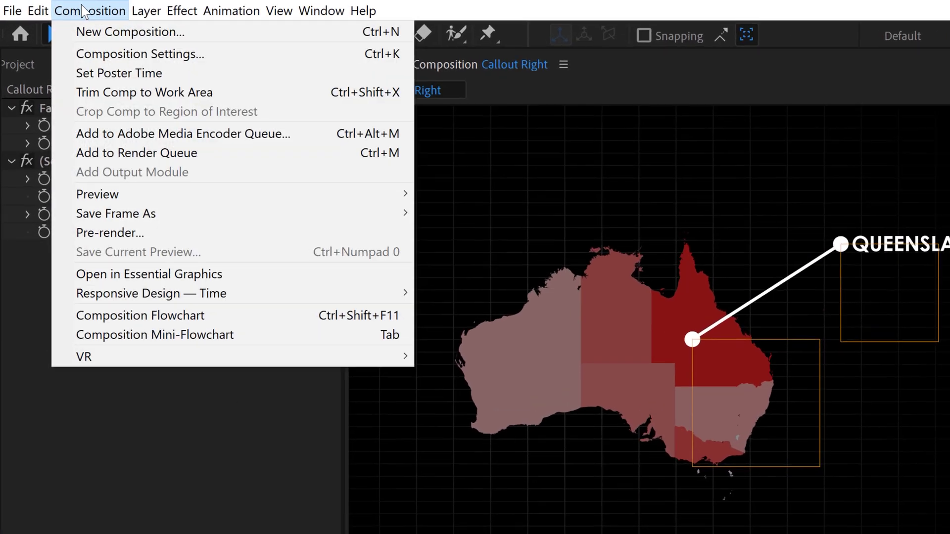
mouse_move(149, 305)
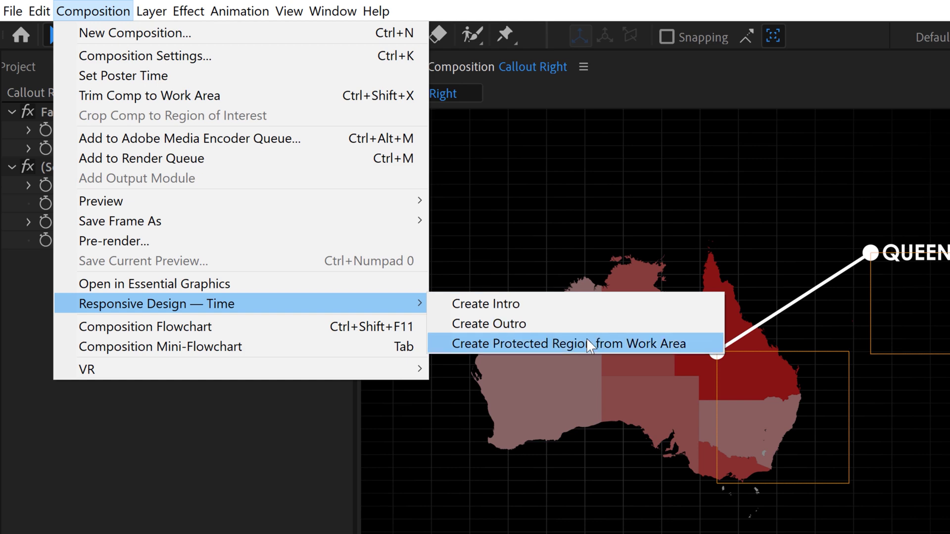
click(507, 304)
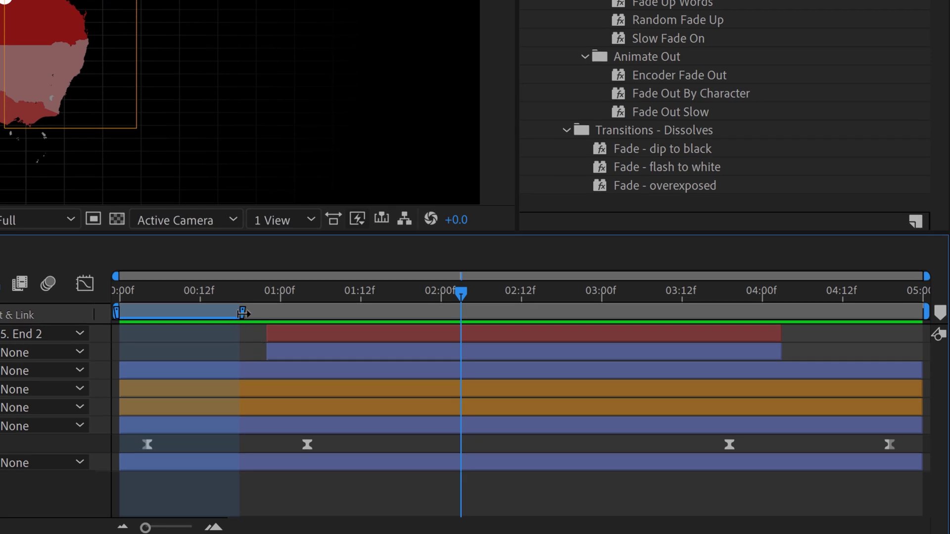
drag(242, 312, 316, 313)
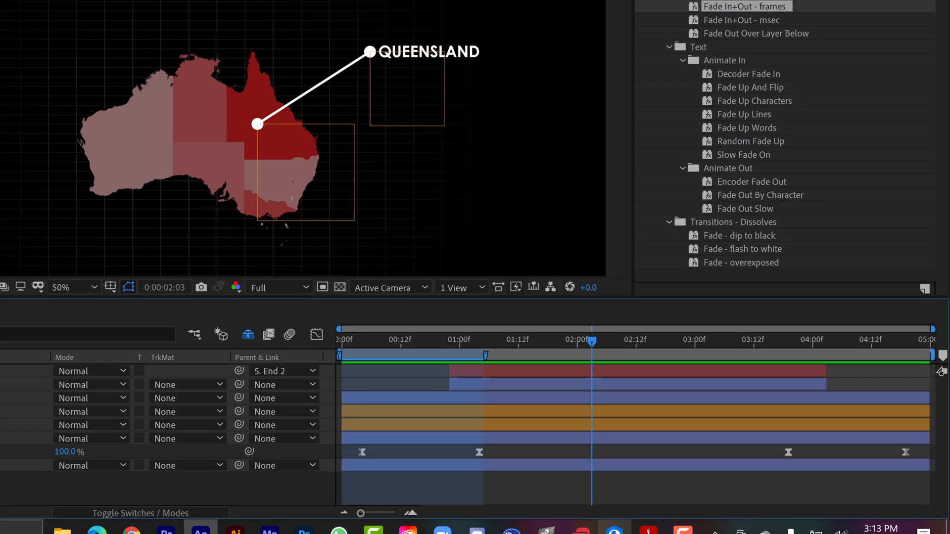
- Create a protected outro region spanning roughly 3:18 to the end of the timeline
click(53, 6)
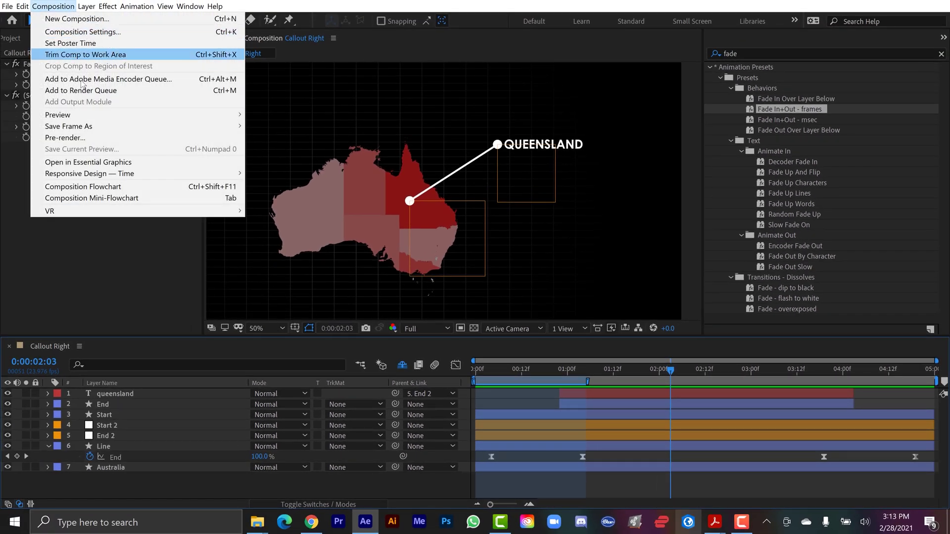
mouse_move(103, 174)
click(280, 185)
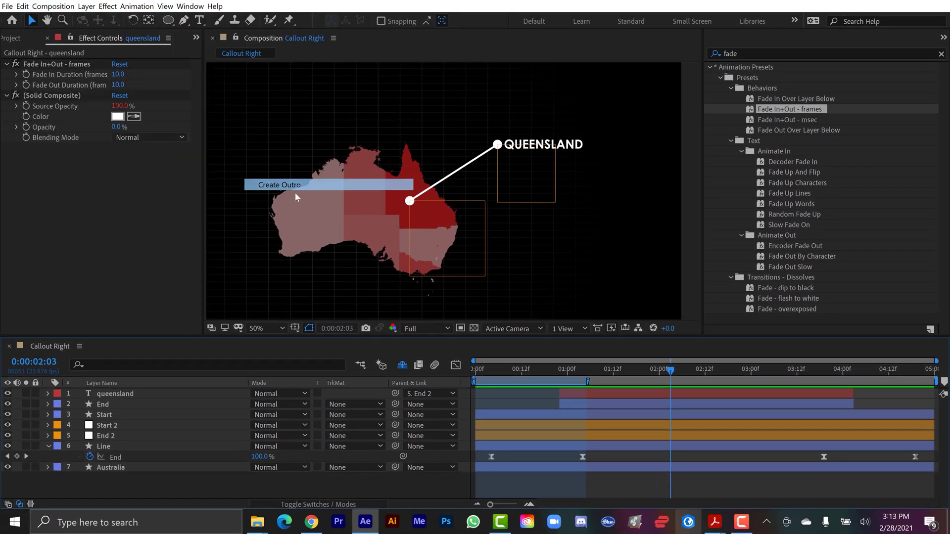
drag(864, 381, 817, 382)
drag(890, 381, 935, 381)
- Select the Callout Right composition in the Project panel
click(17, 53)
click(19, 38)
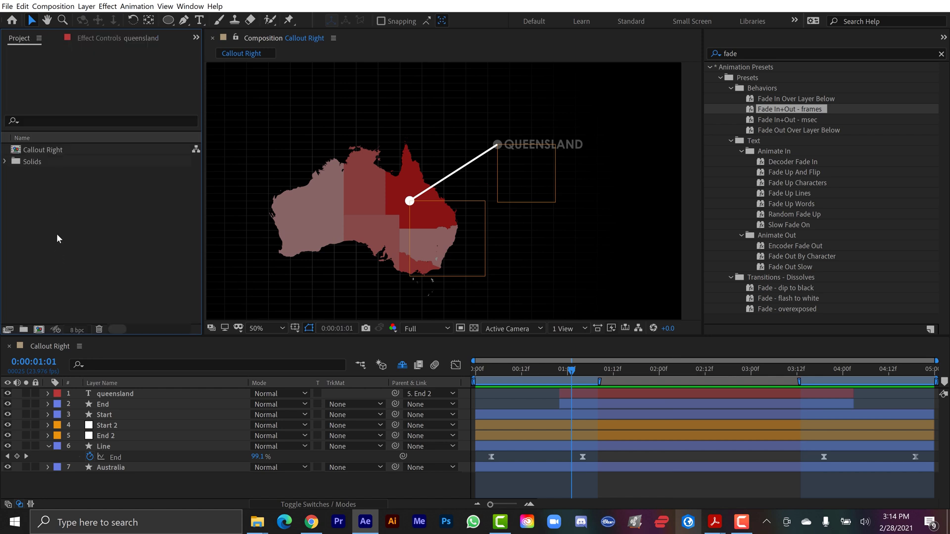
click(42, 150)
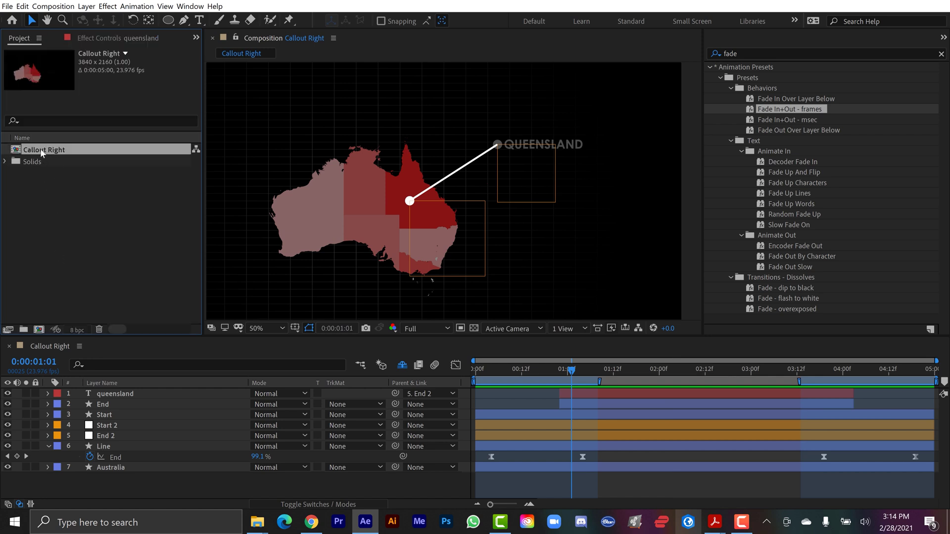
- Nest Callout Right in a new composition and set its duration to 0:00:15:00
drag(40, 149, 39, 329)
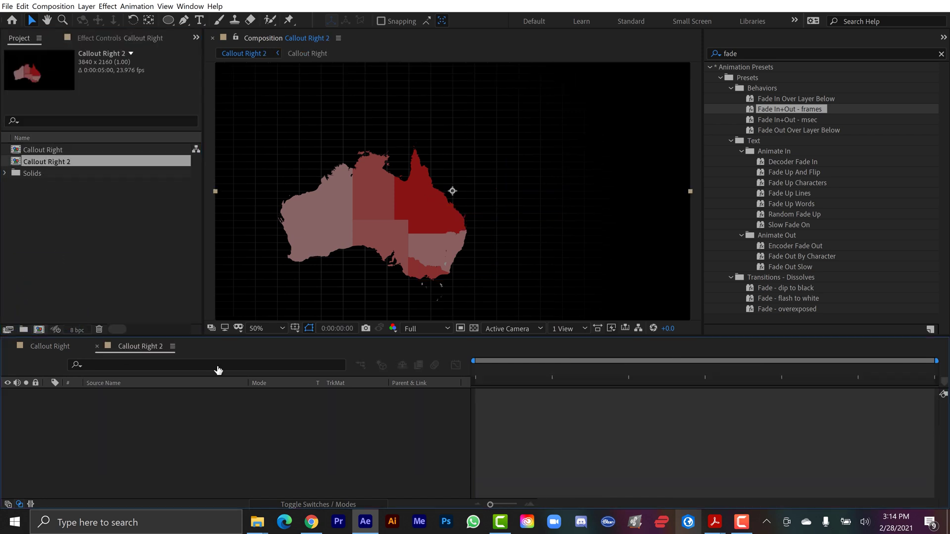
click(351, 445)
click(579, 396)
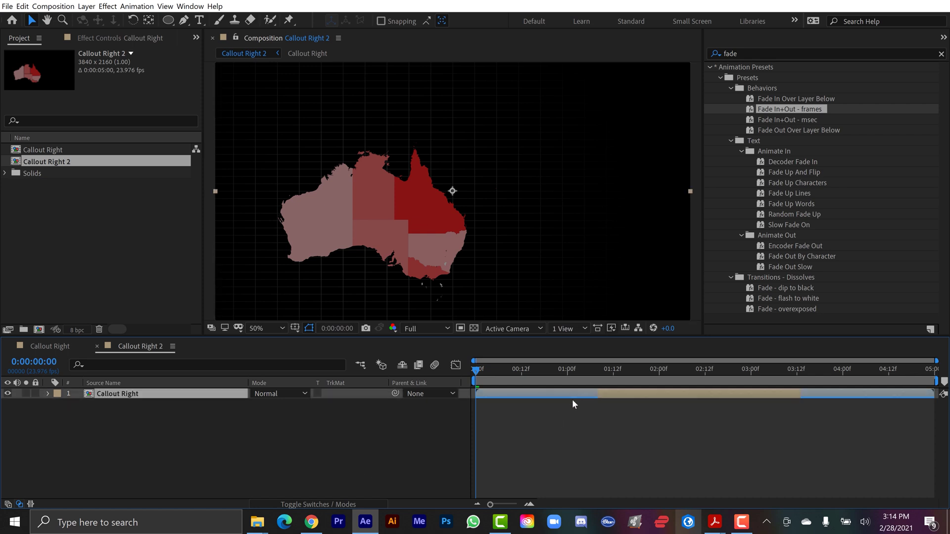
click(53, 5)
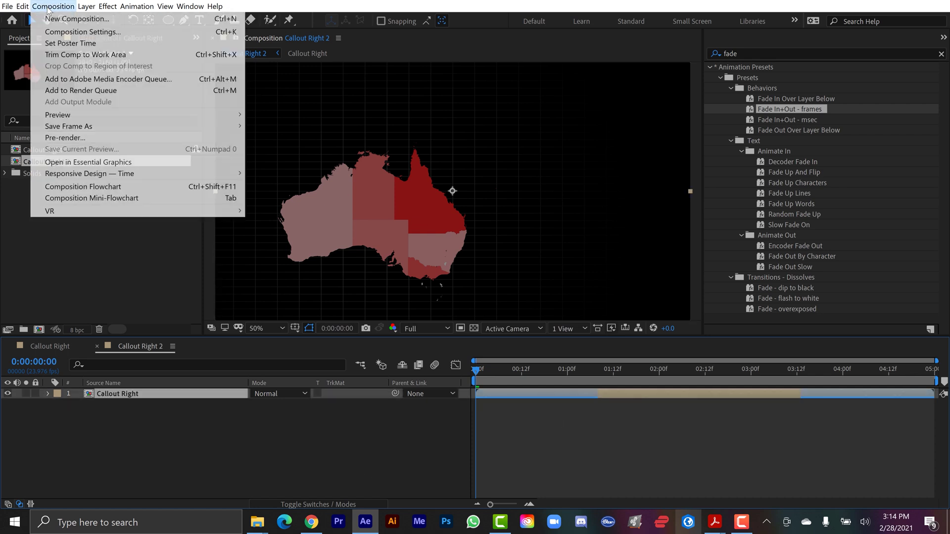
click(55, 32)
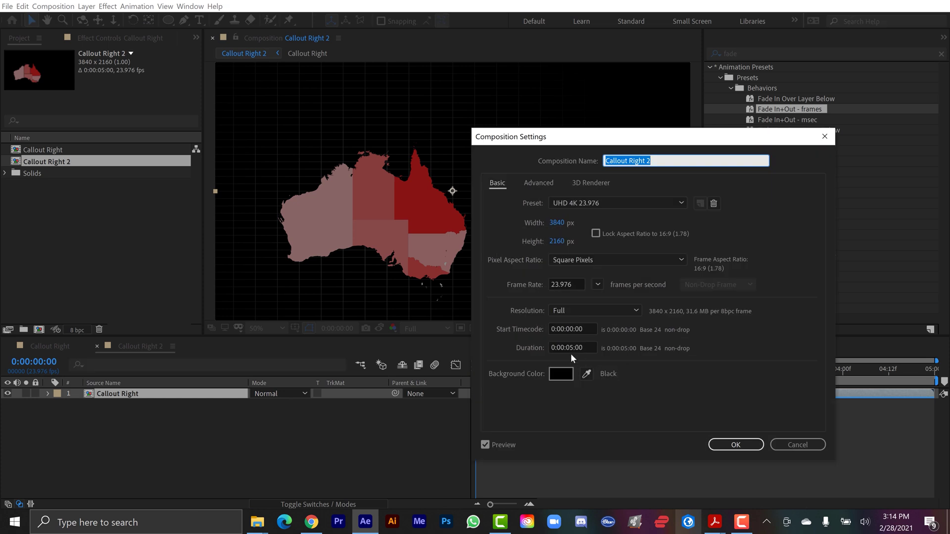
click(569, 350)
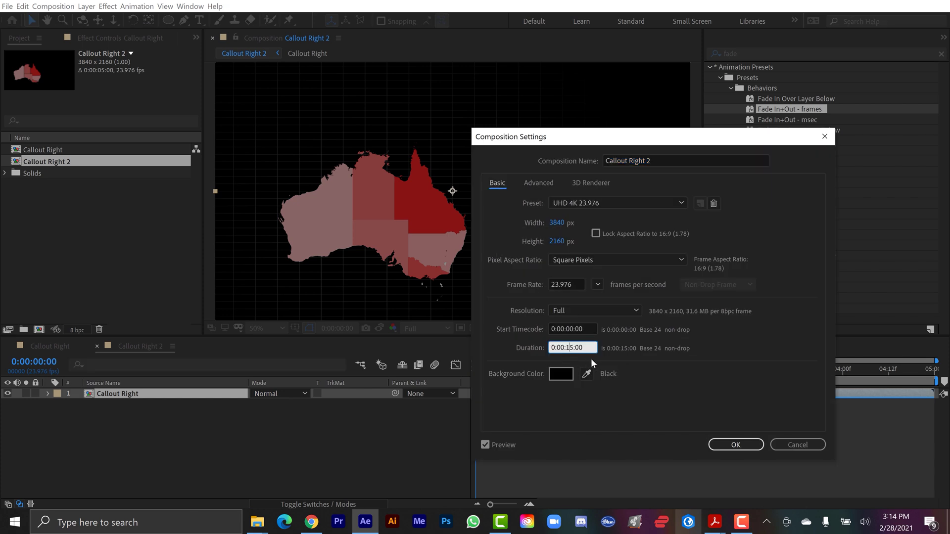
text(1)
key(Return)
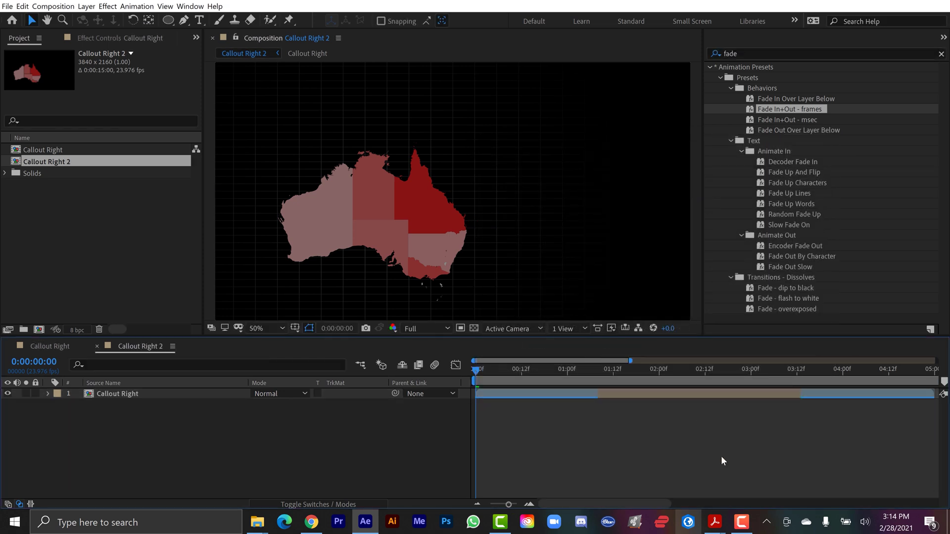
- Stretch the nested Callout Right layer to end around 11 seconds and preview it
drag(629, 393, 815, 392)
drag(754, 369, 474, 380)
key(space)
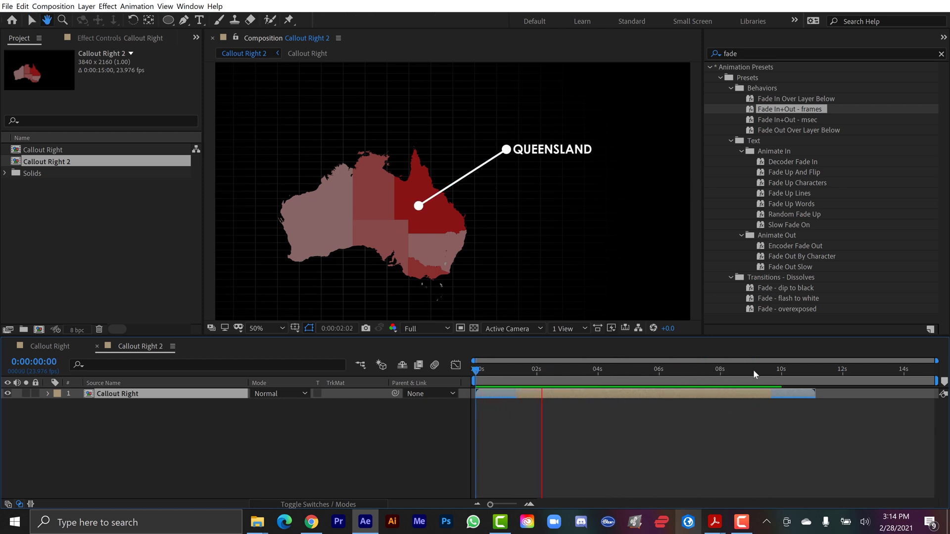
click(752, 370)
key(space)
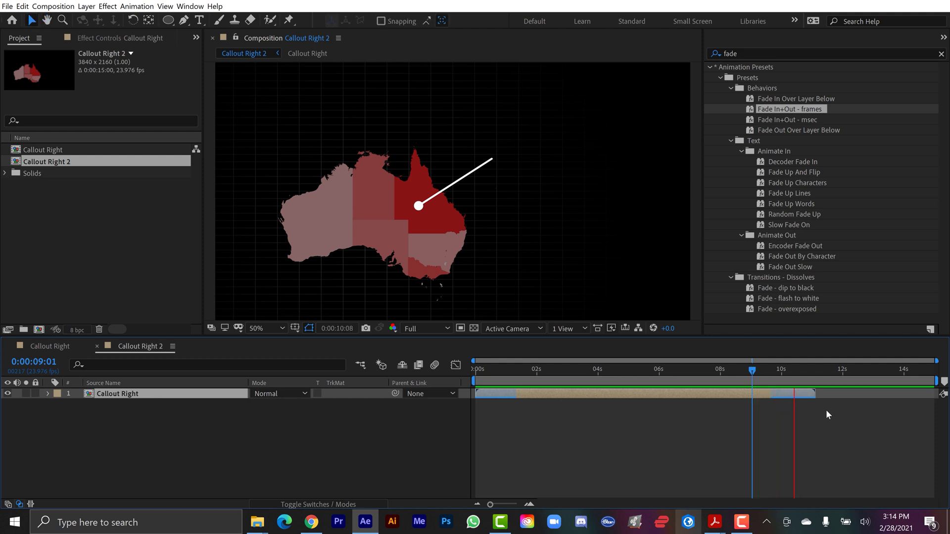
click(663, 369)
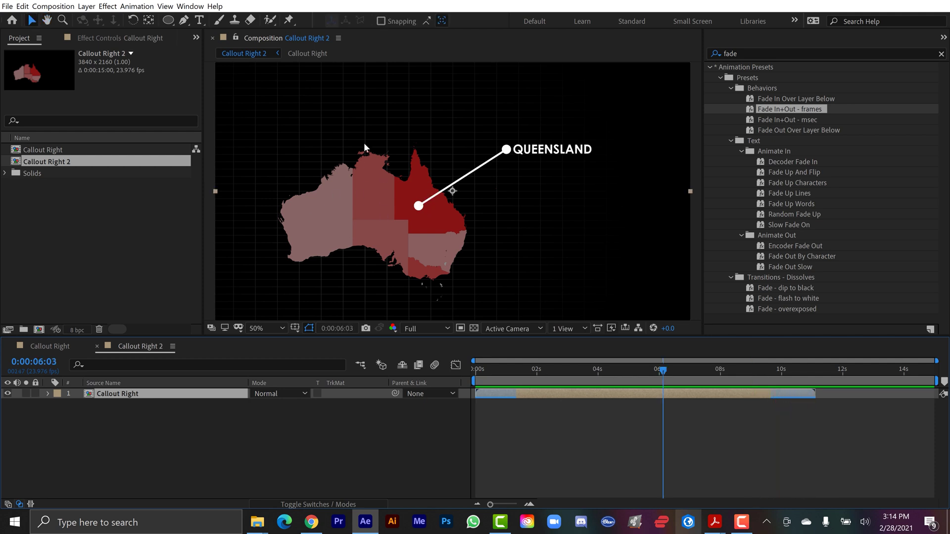